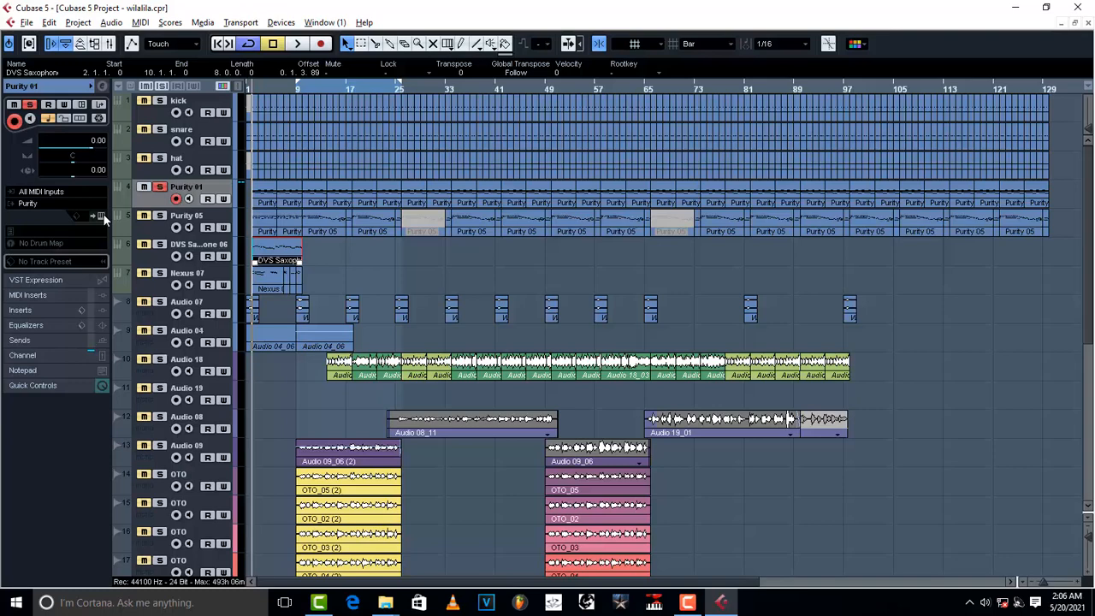
Open the Purity 01 track's instrument and audition the Big Strings, Elec Violia and Octave Strings presets from the Strings category.
click(101, 215)
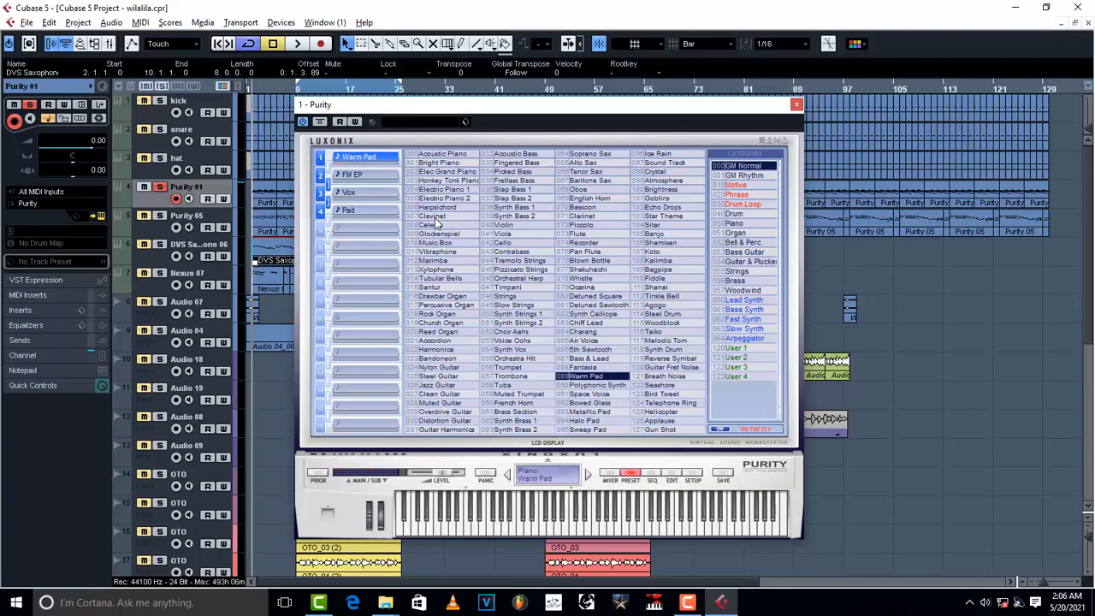
click(741, 271)
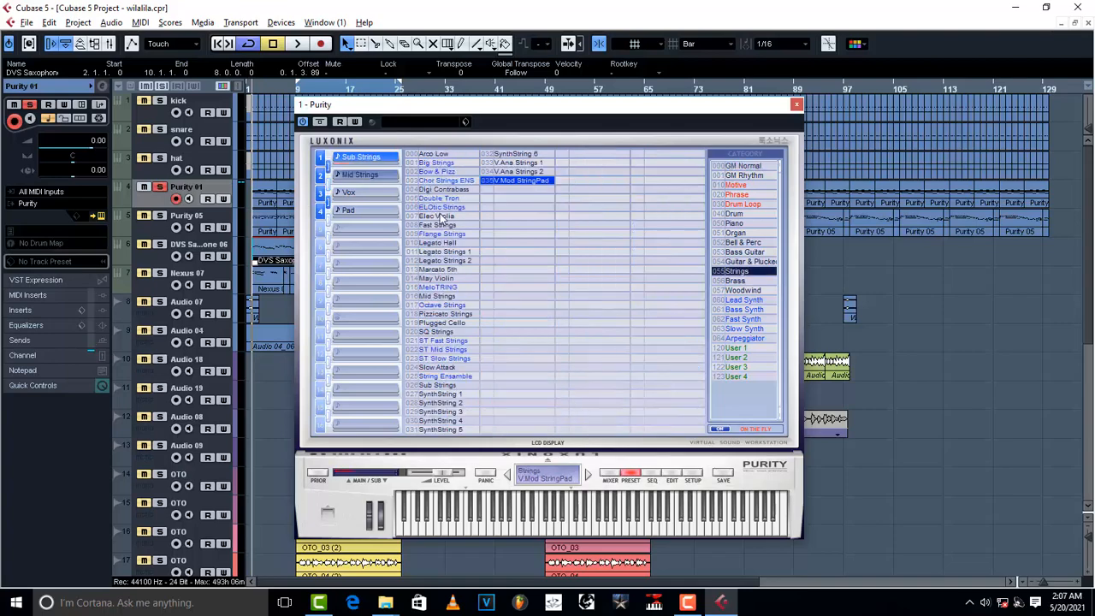
click(436, 164)
click(567, 528)
click(633, 529)
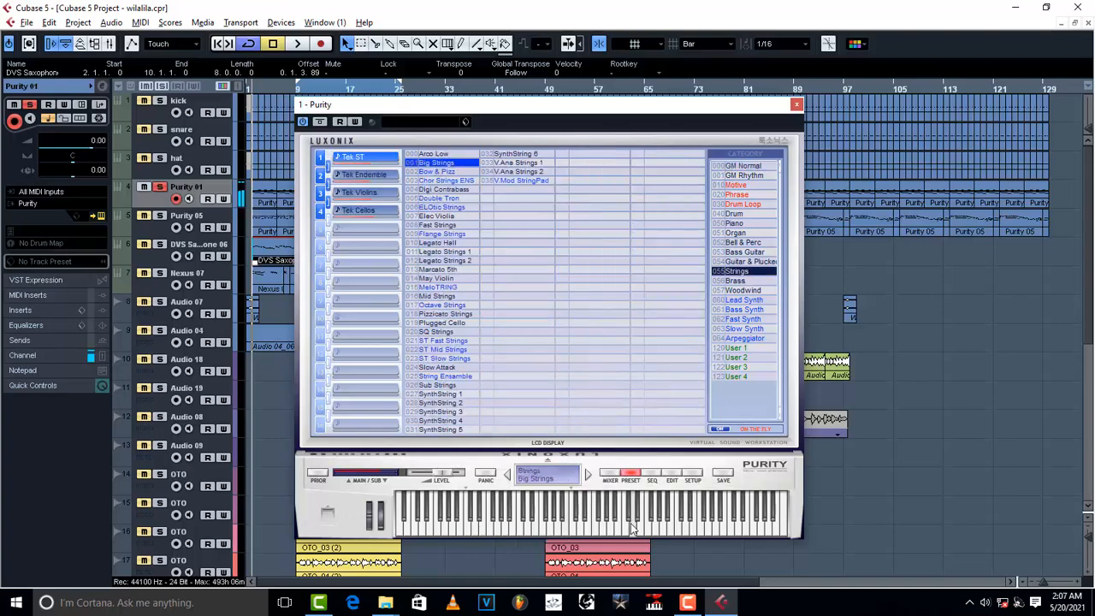
click(449, 216)
click(581, 530)
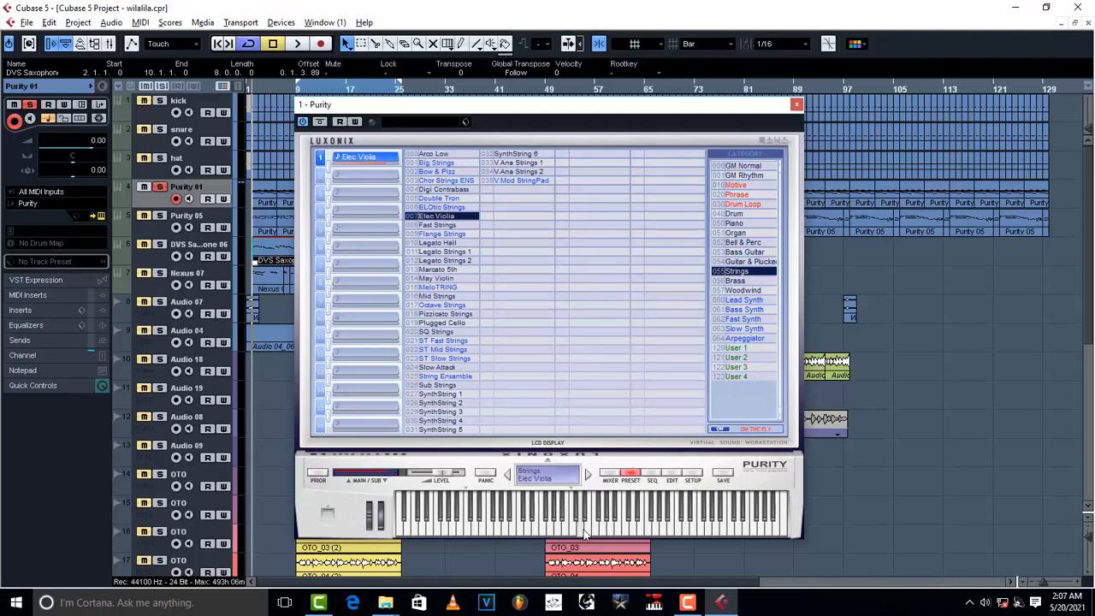
click(442, 304)
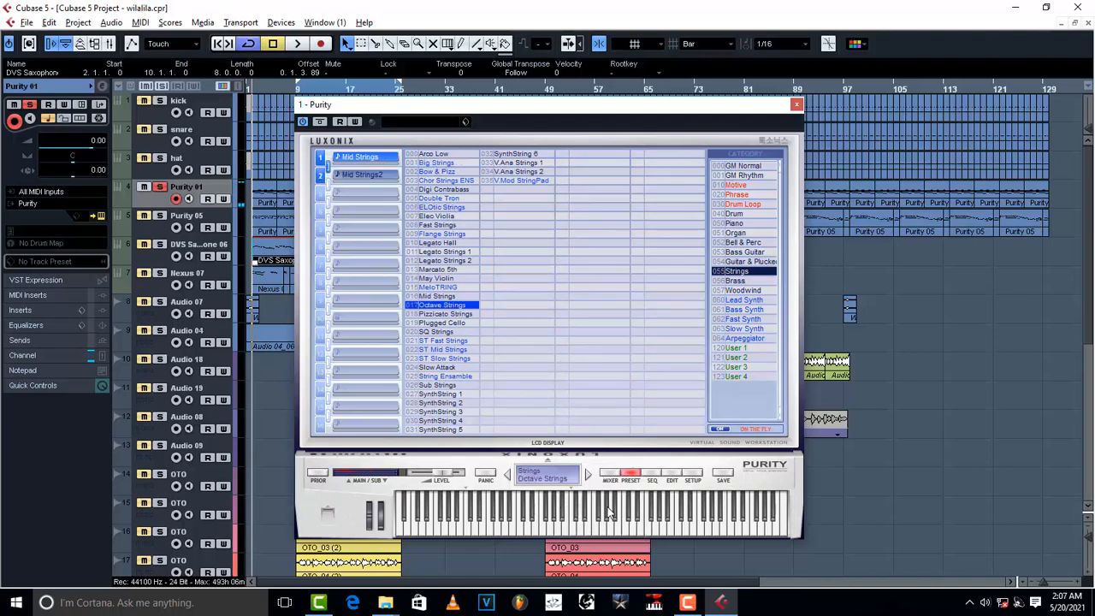
click(549, 530)
Load the Warm Pad preset from Purity's GM Normal category and close the instrument window.
click(742, 166)
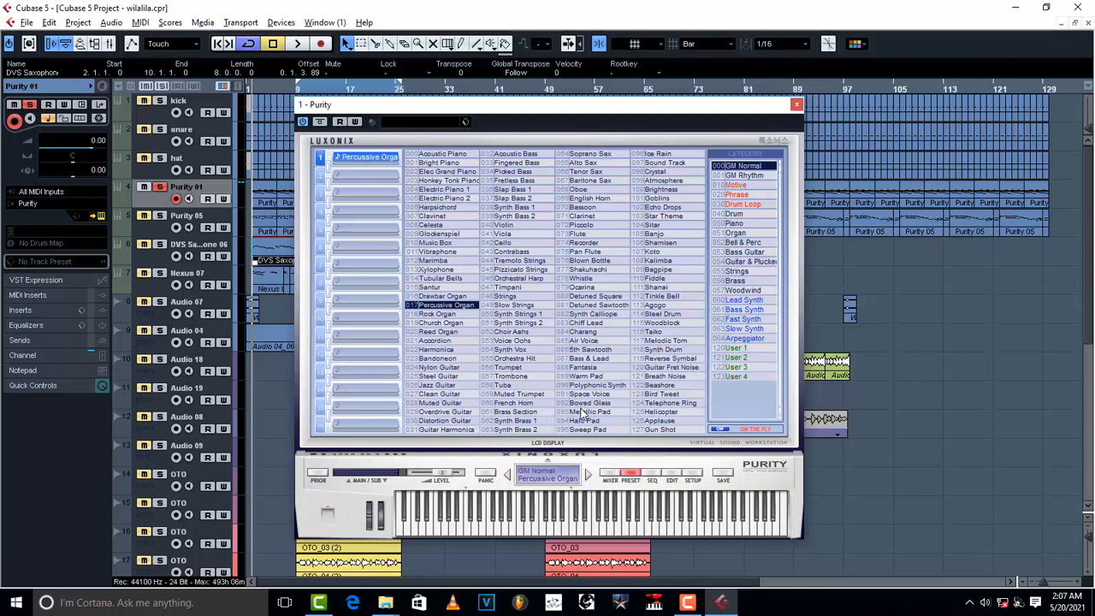
click(744, 175)
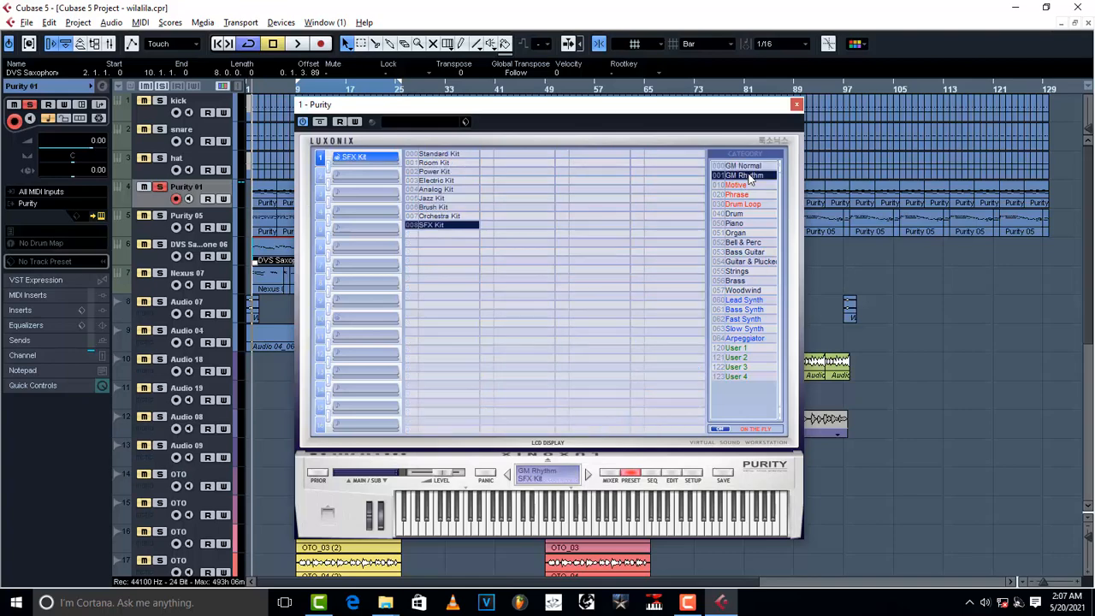
click(744, 166)
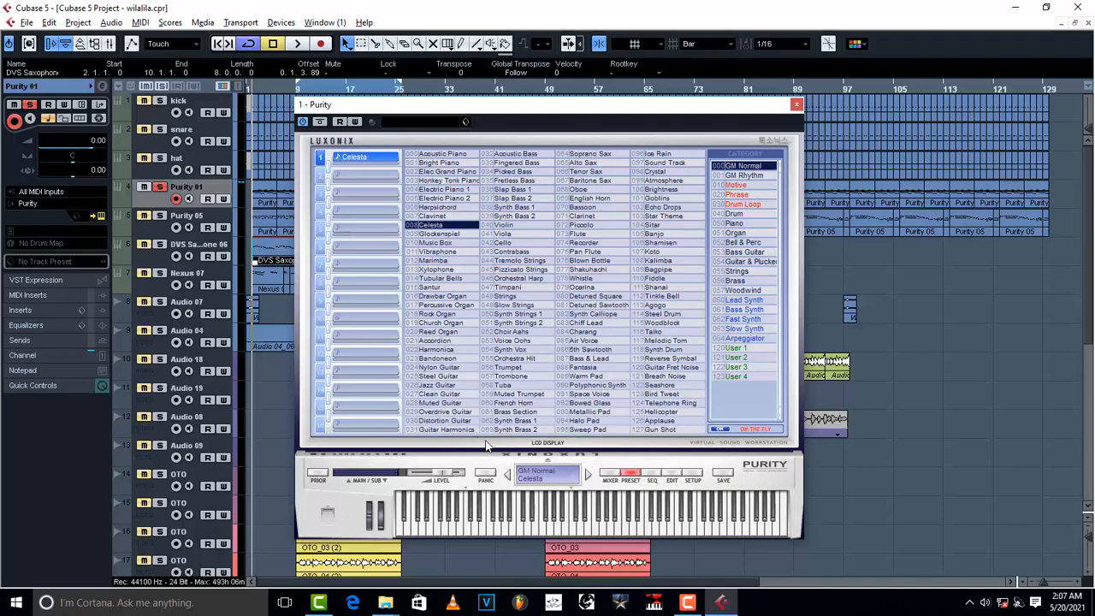
click(590, 376)
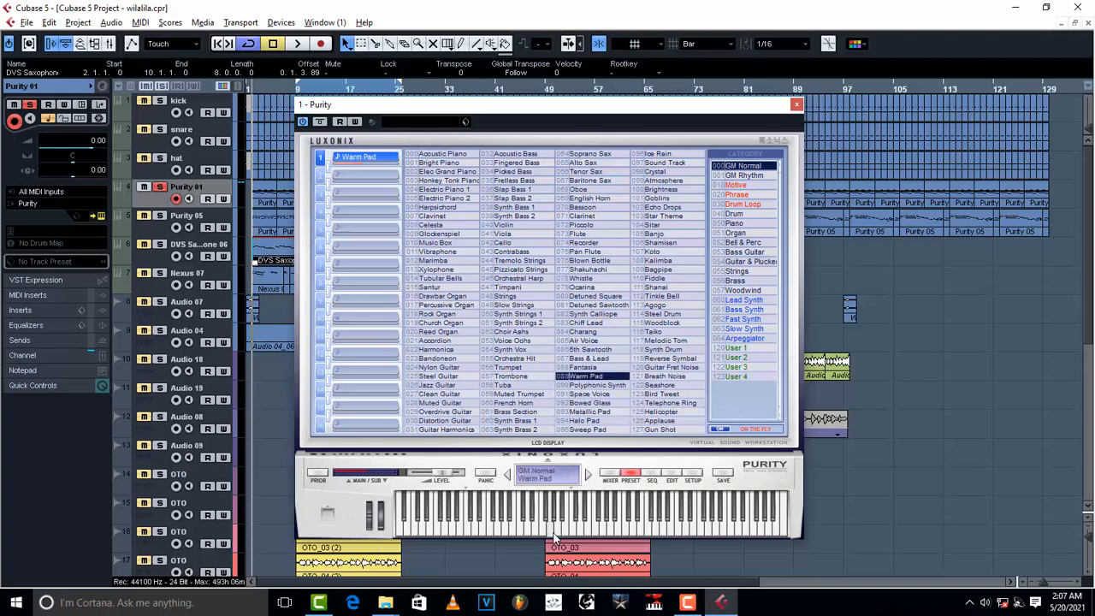
click(798, 105)
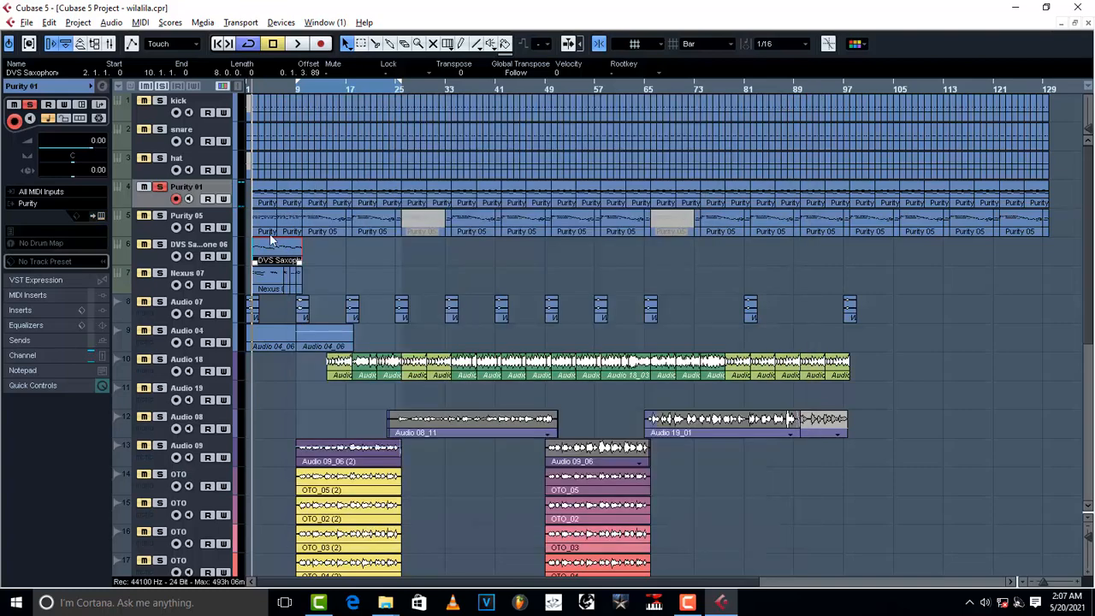
Examine the DVS Saxophone 06 track's channel settings and inserts, then return to the maximized project window.
click(149, 259)
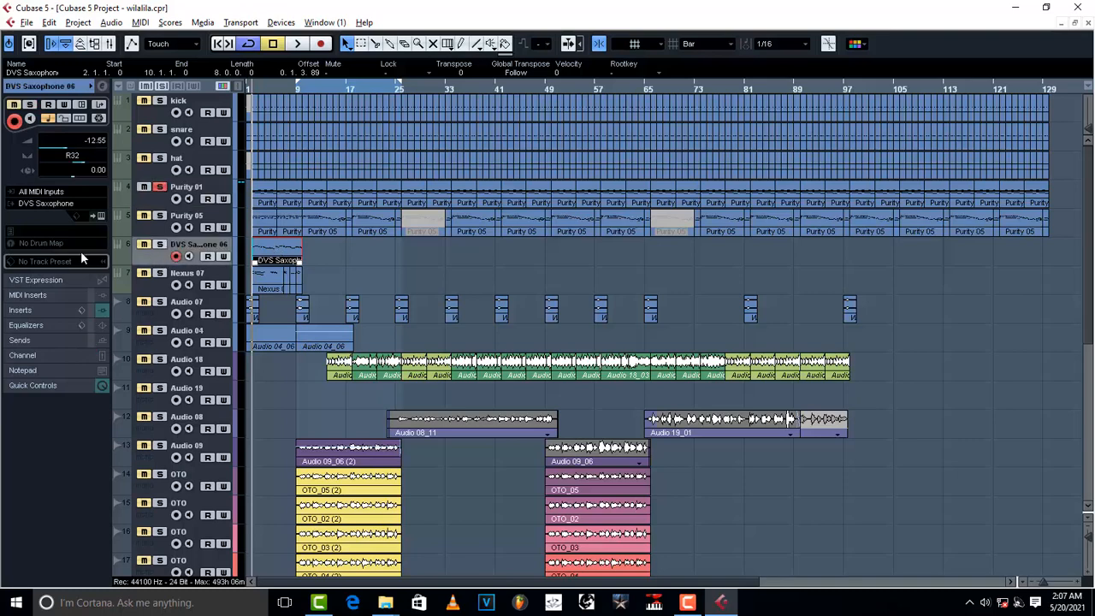
click(102, 86)
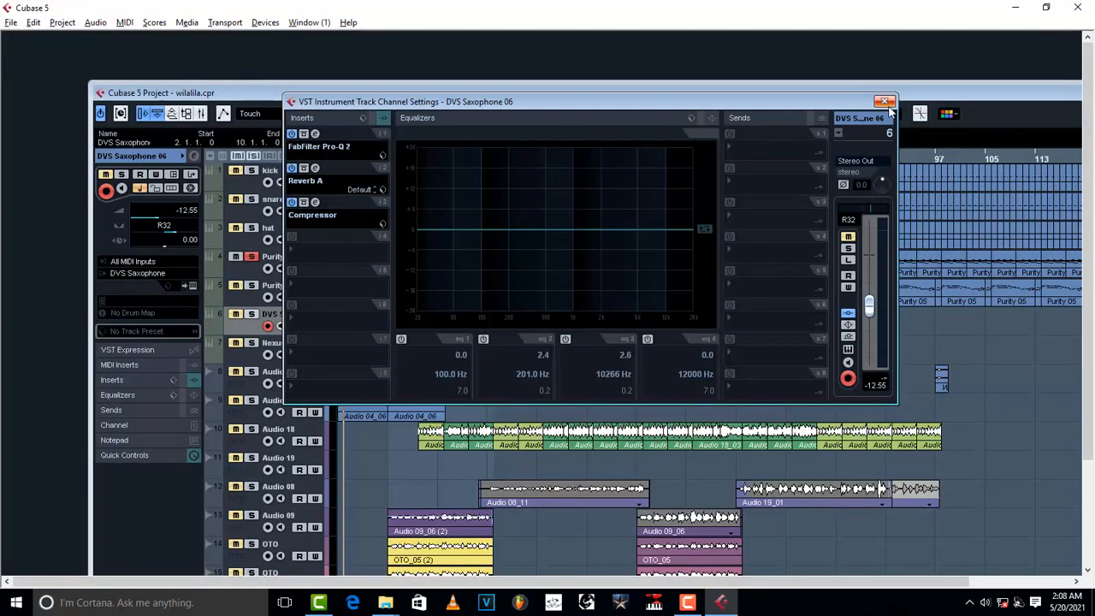
click(885, 102)
double_click(843, 93)
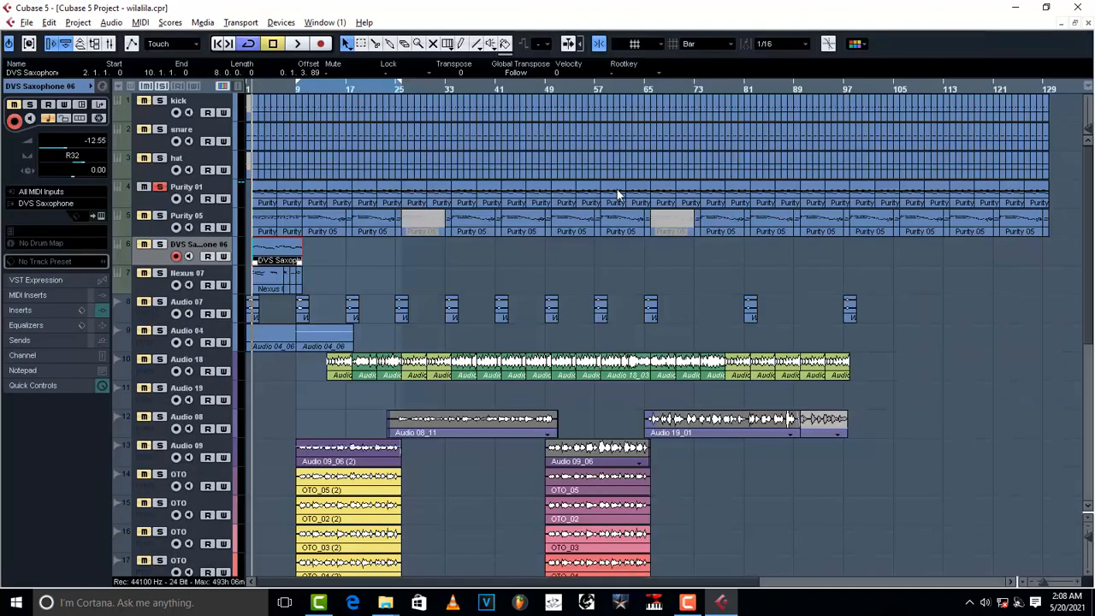
Insert FabFilter Pro-Q 2 in the Purity 01 track's first insert slot and set its display range to 30 dB.
click(156, 205)
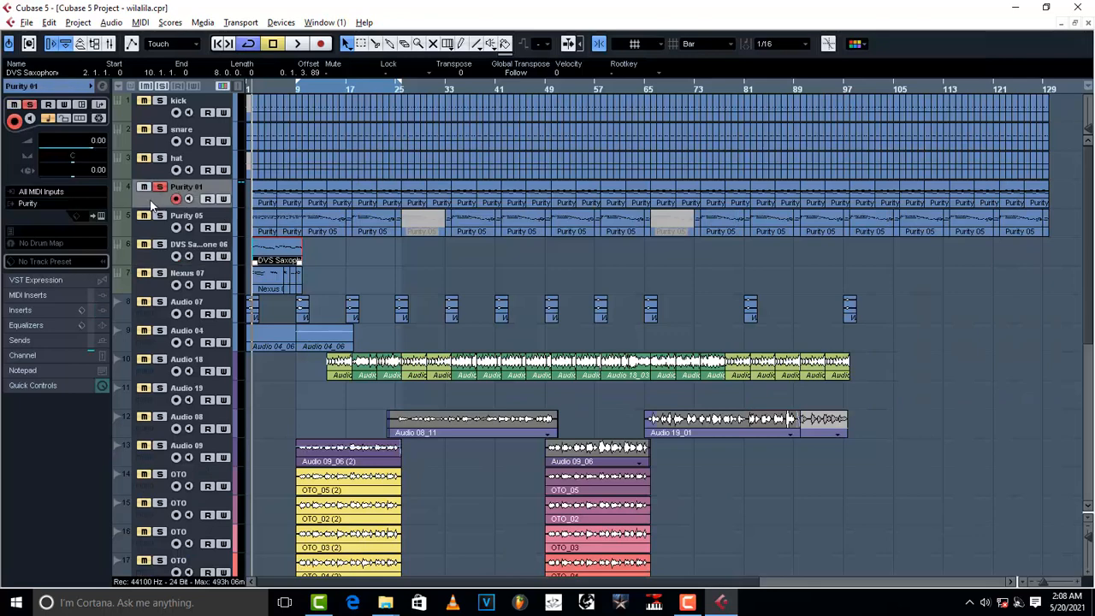
click(33, 312)
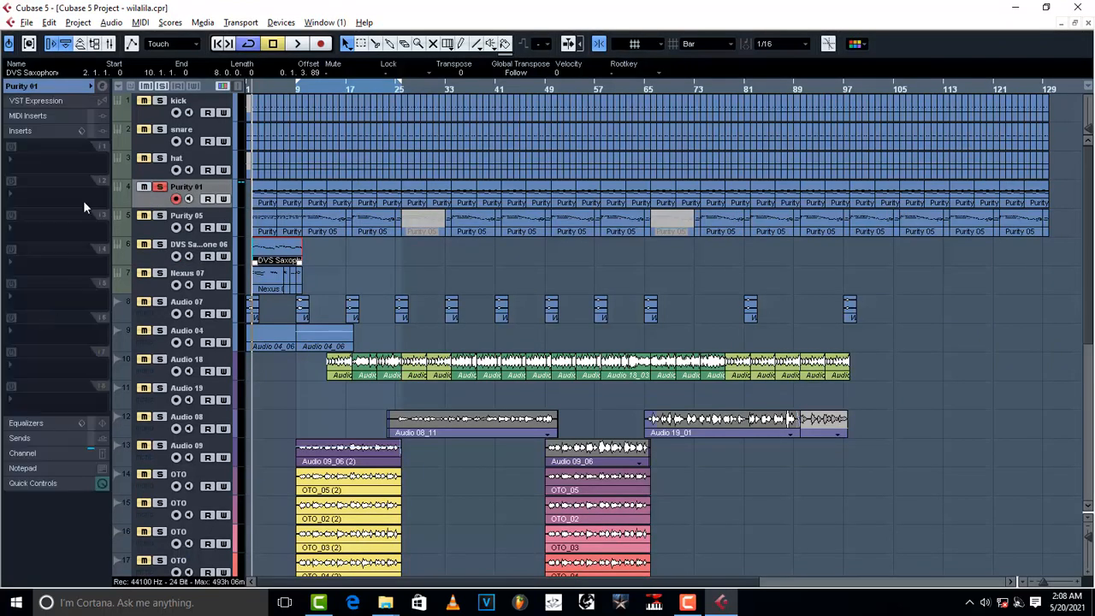
click(29, 164)
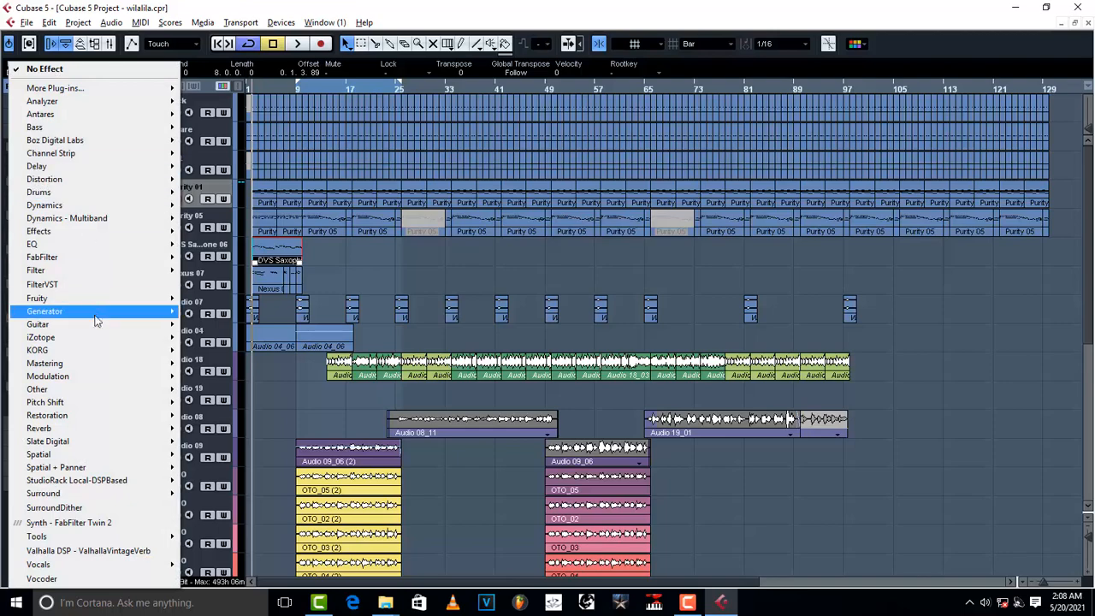
mouse_move(72, 257)
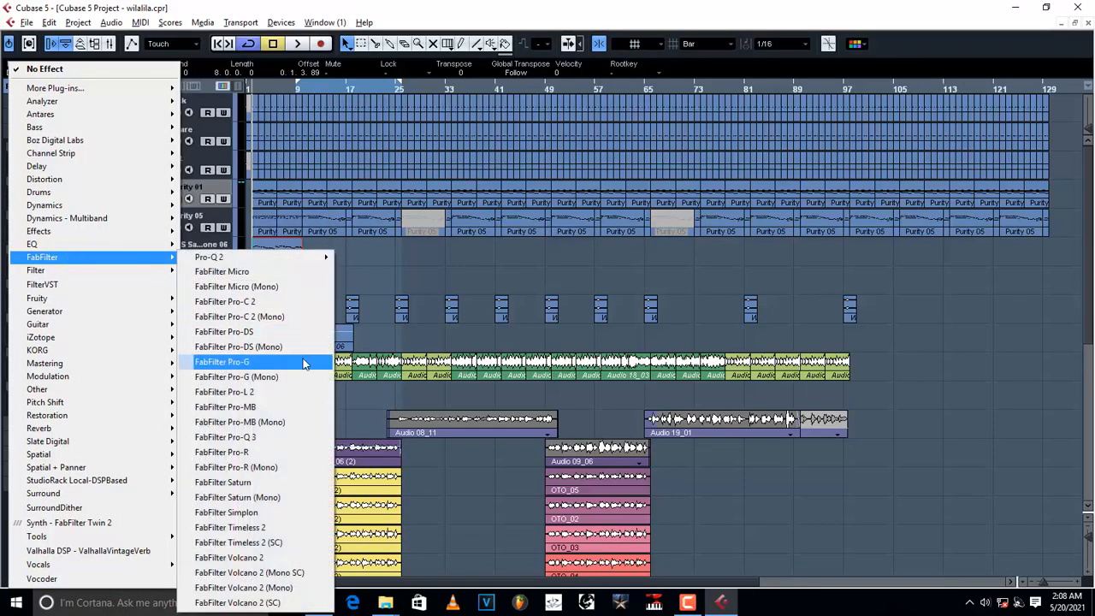
mouse_move(282, 258)
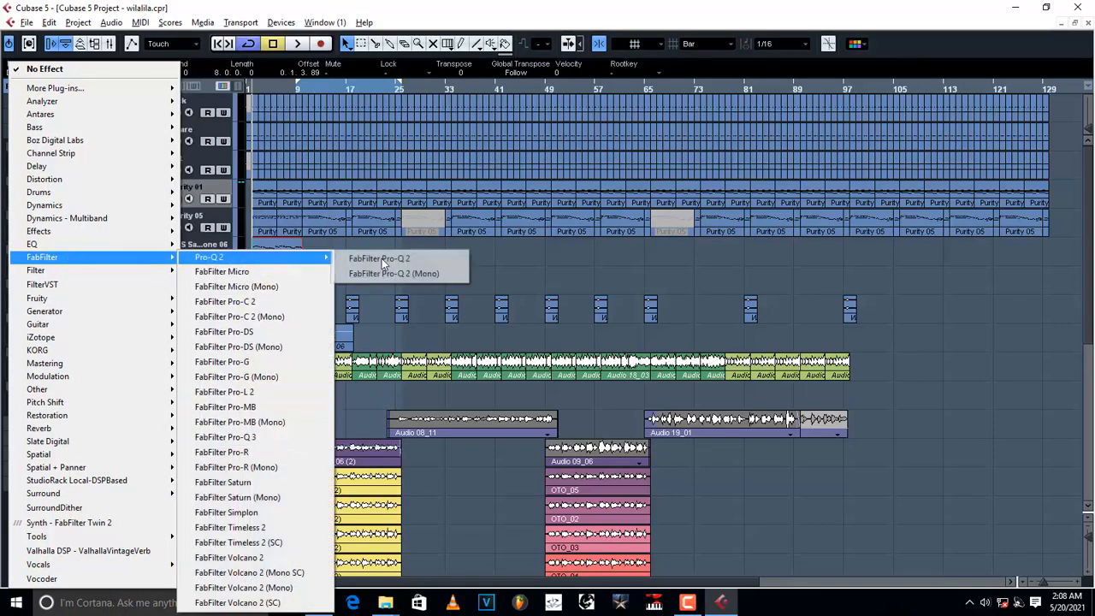
click(417, 258)
drag(538, 127, 762, 128)
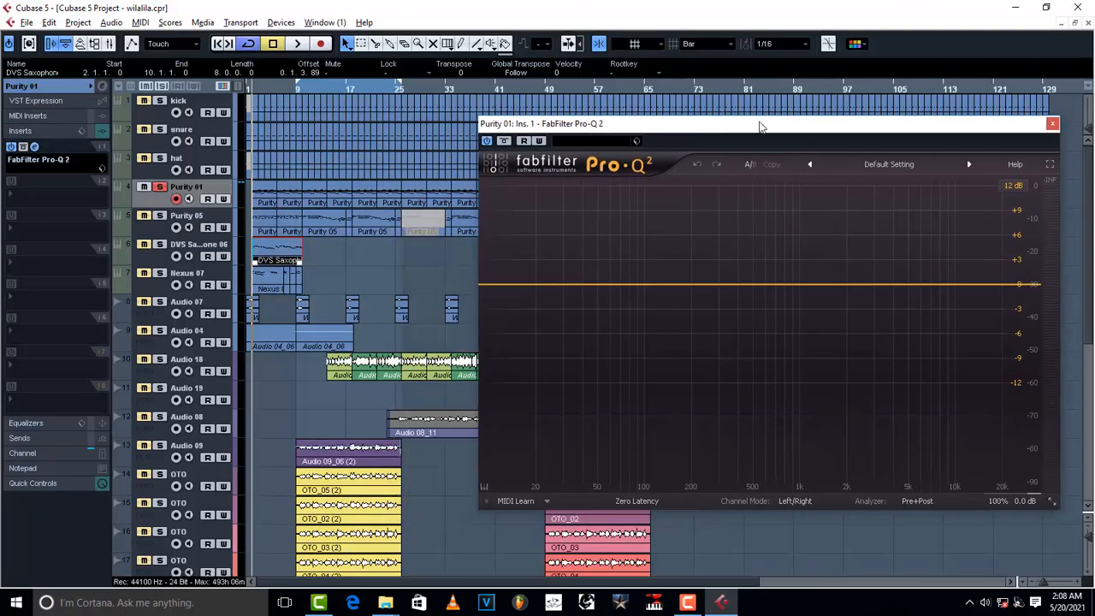
click(1015, 185)
click(1014, 248)
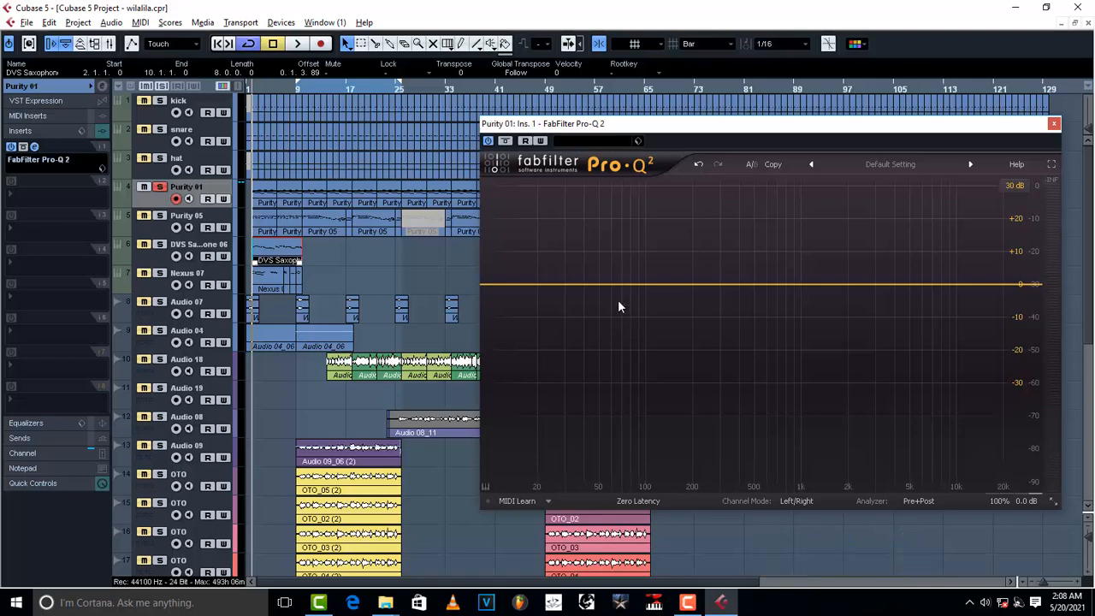
Audition Purity 01 through the equalizer and open the track's channel settings with the Pro-Q 2 window moved beside its fader.
key(space)
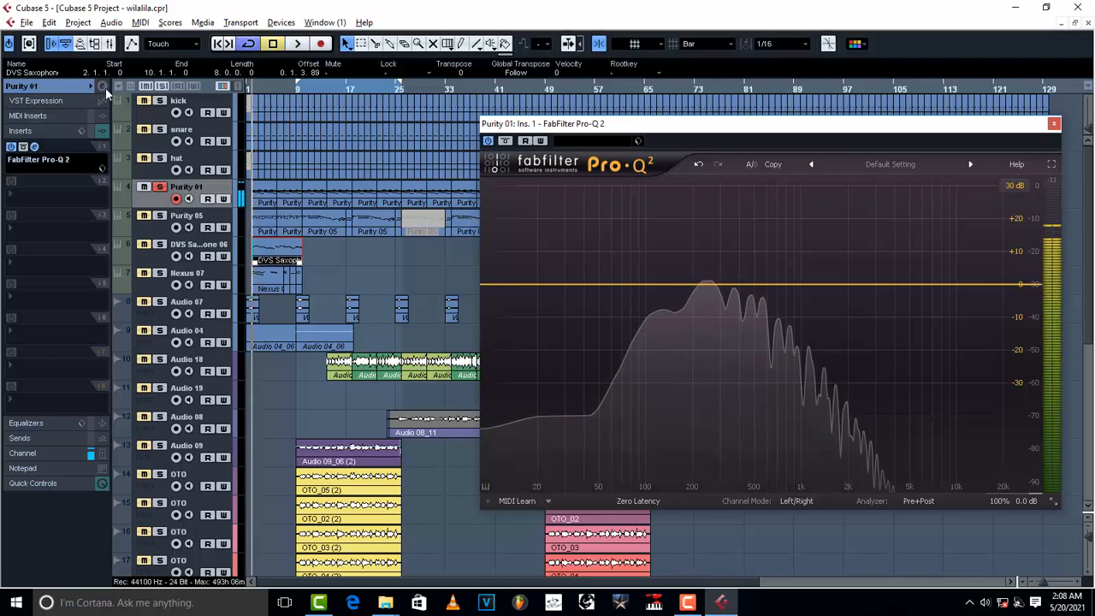
click(101, 87)
drag(623, 128, 373, 180)
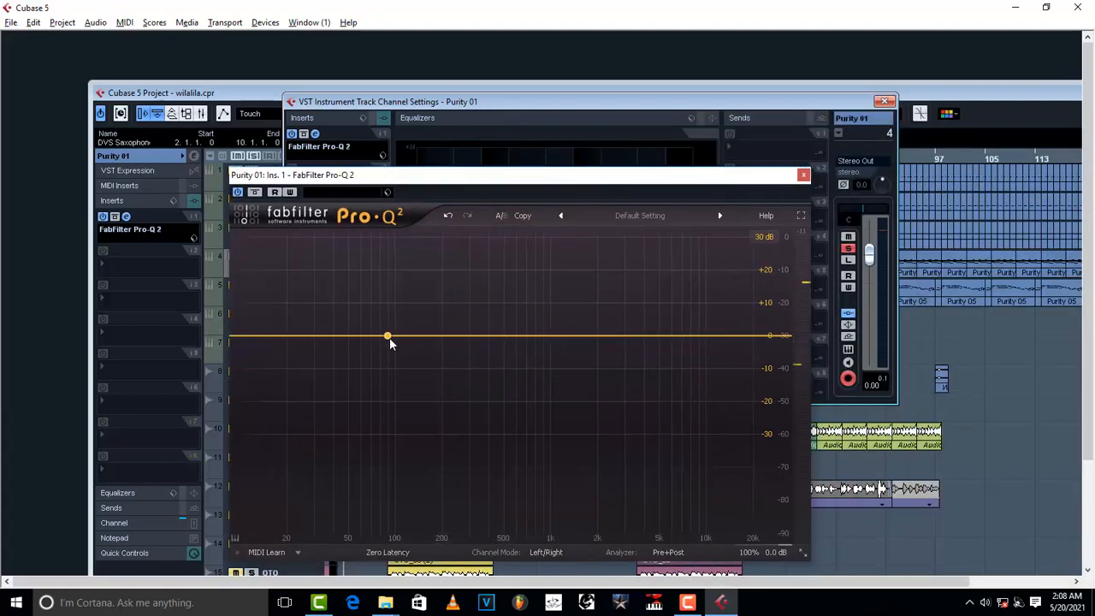
Add a bell band in Pro-Q 2 at about 90 Hz with a boost of about 3.1 dB.
drag(439, 335, 392, 302)
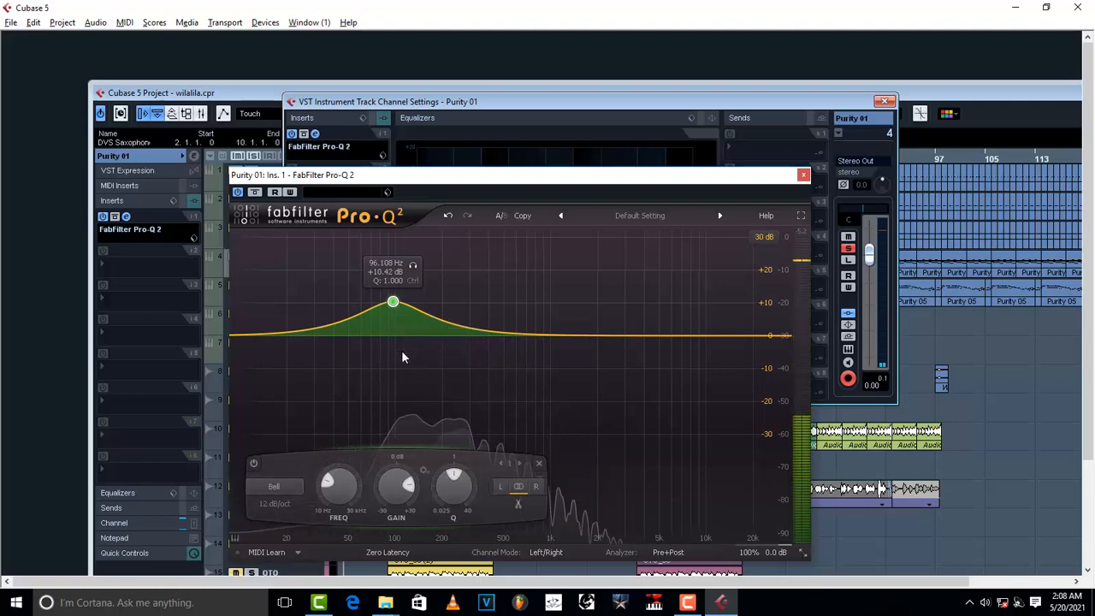
drag(392, 302, 394, 330)
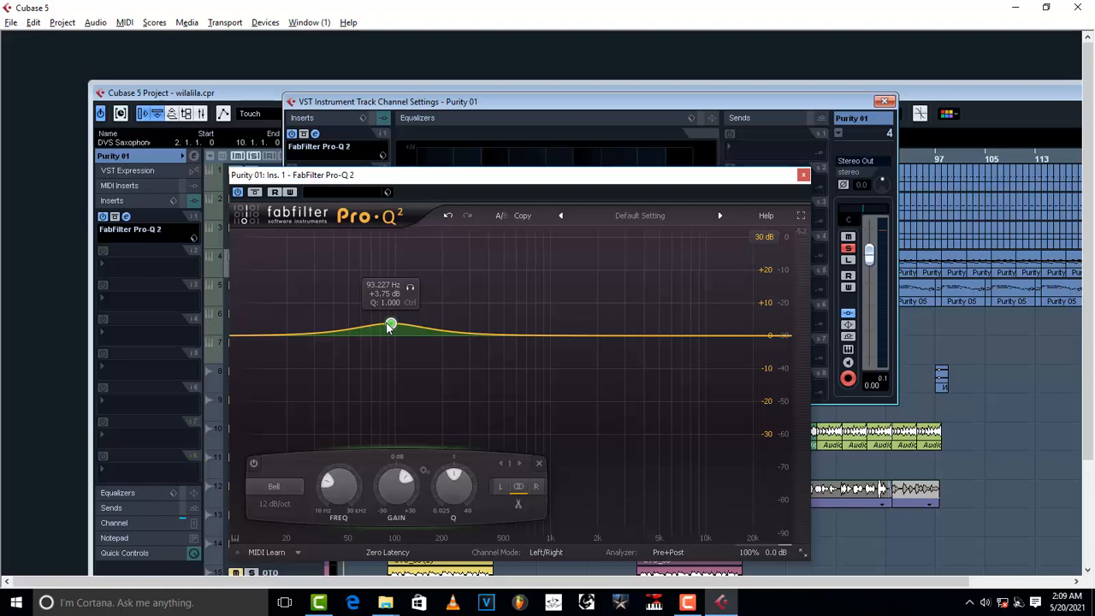
drag(389, 326, 390, 327)
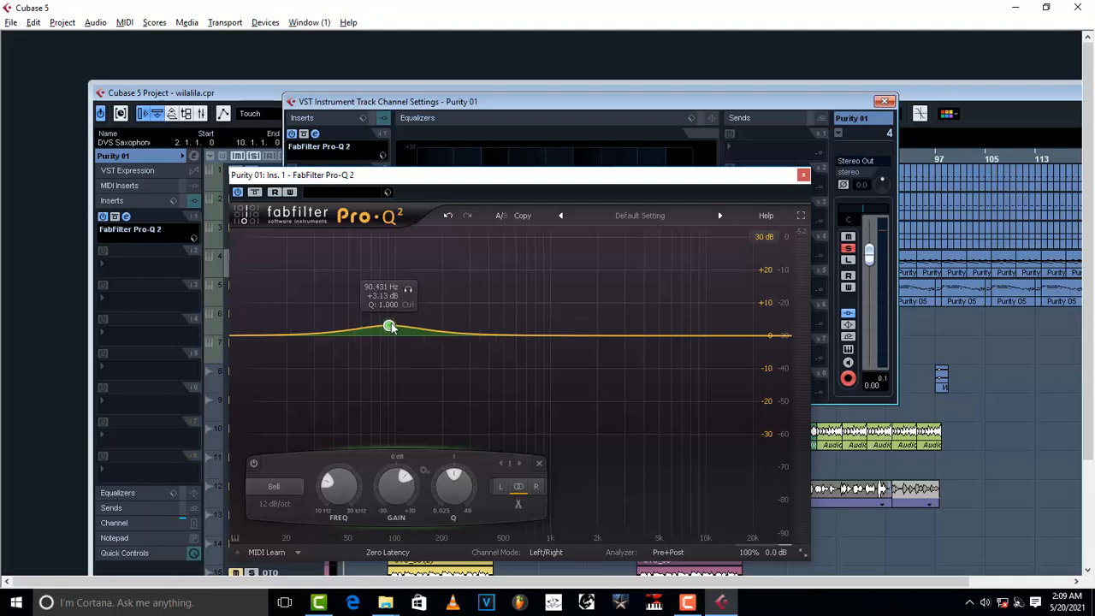
Compare the sound with Pro-Q 2 bypassed and active, then raise the bell boost to about 5.8 dB at about 88 Hz.
click(238, 192)
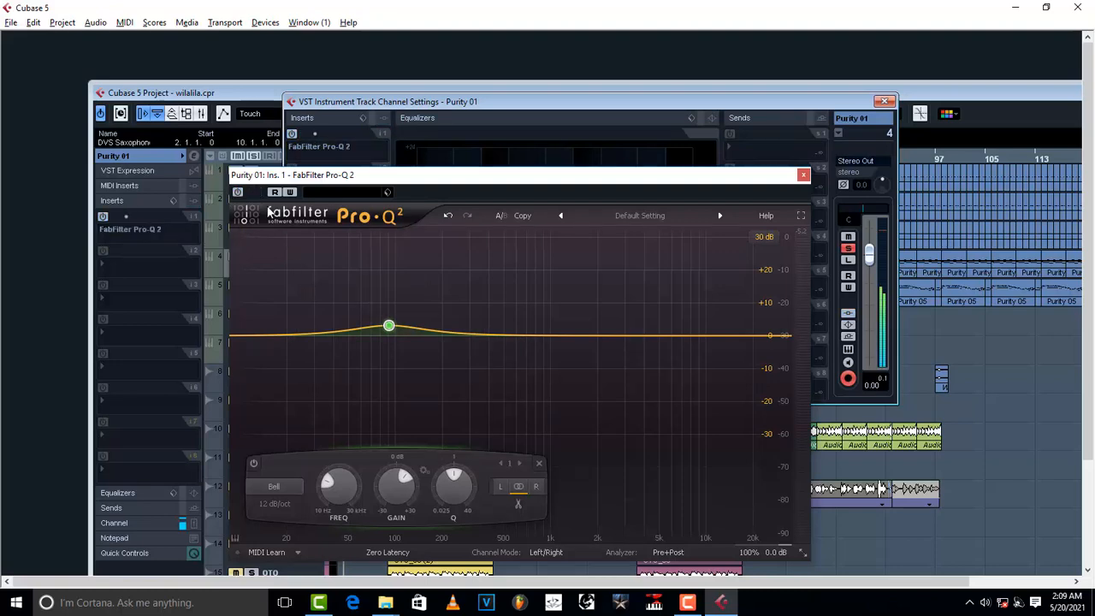
click(238, 193)
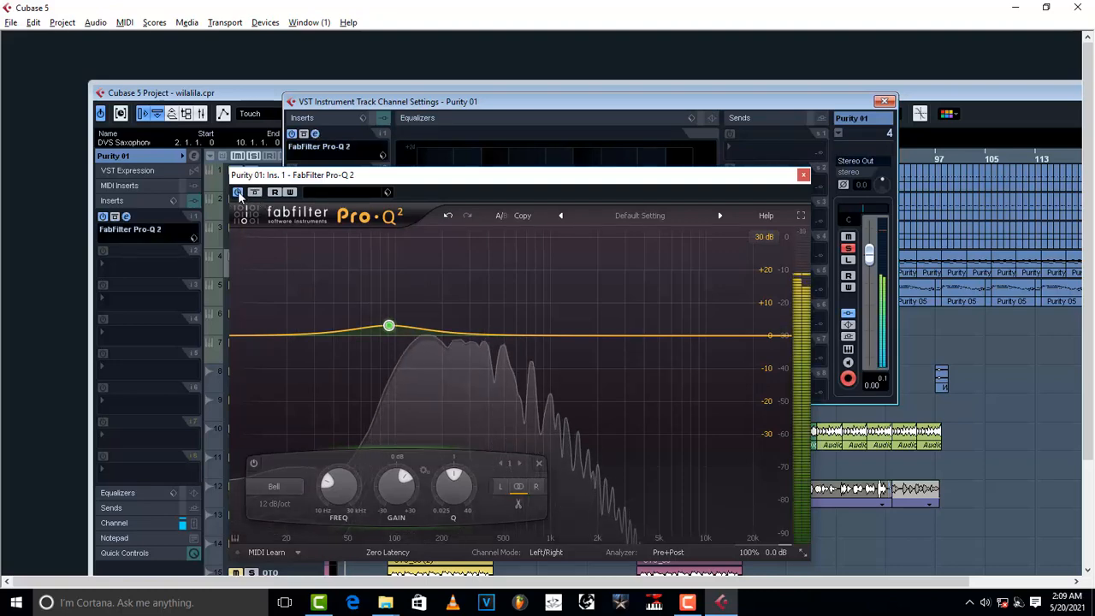
drag(388, 325, 386, 320)
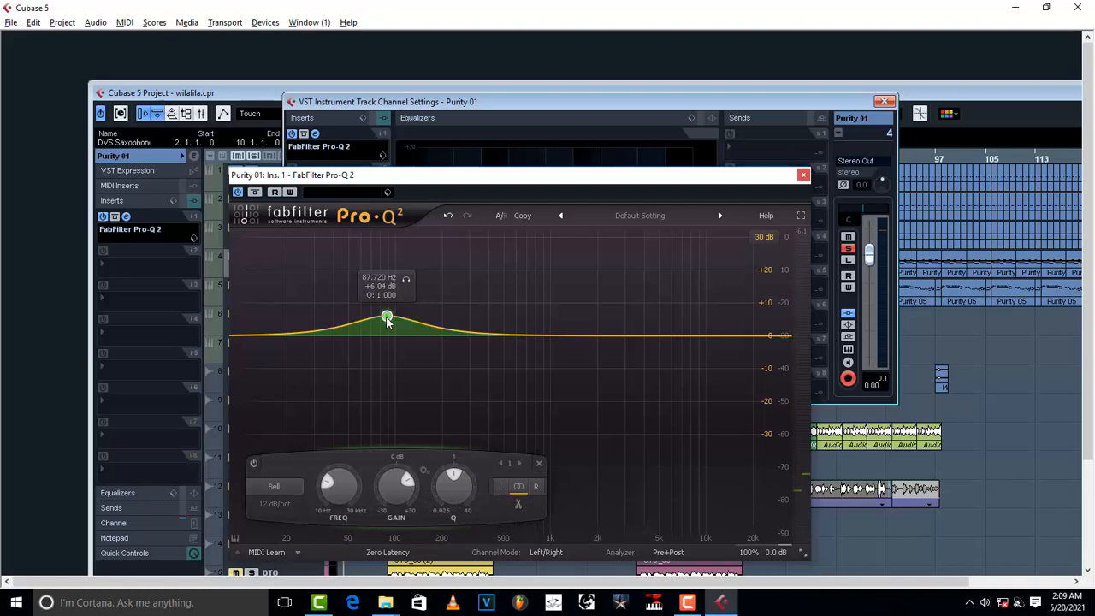
drag(388, 319, 386, 321)
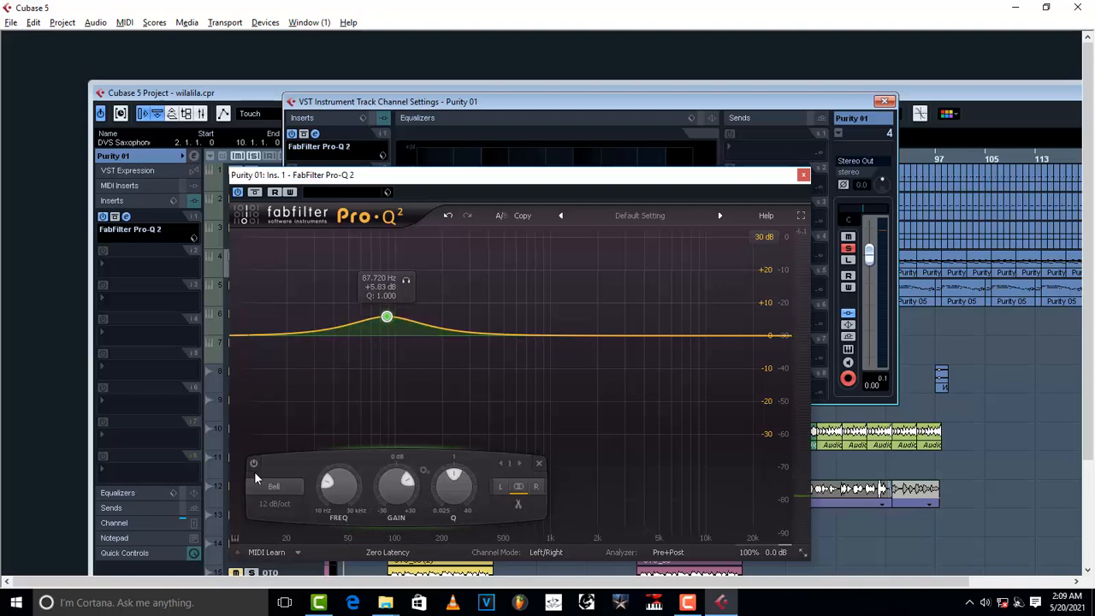
Add a low-cut filter with a 72 dB/oct slope at about 18.8 Hz, removing the stray low-shelf band.
click(250, 336)
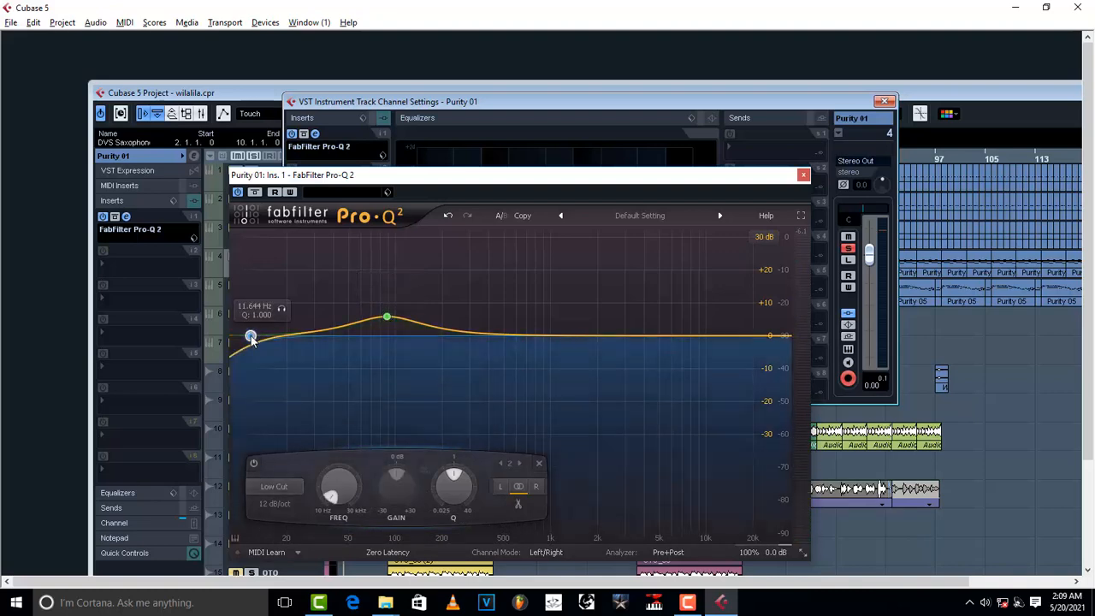
click(274, 506)
click(282, 485)
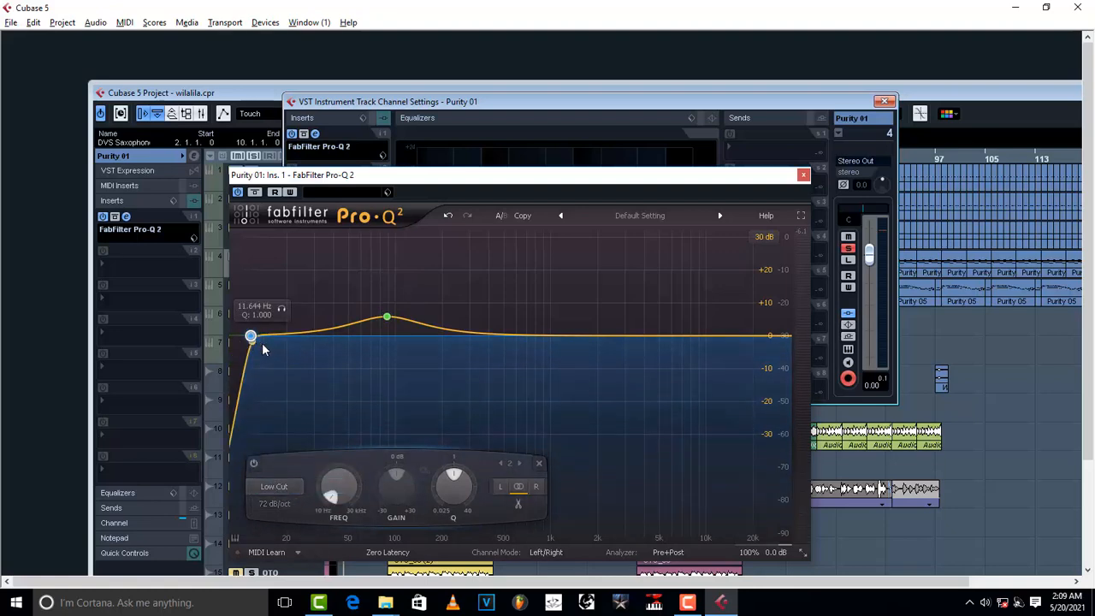
click(283, 339)
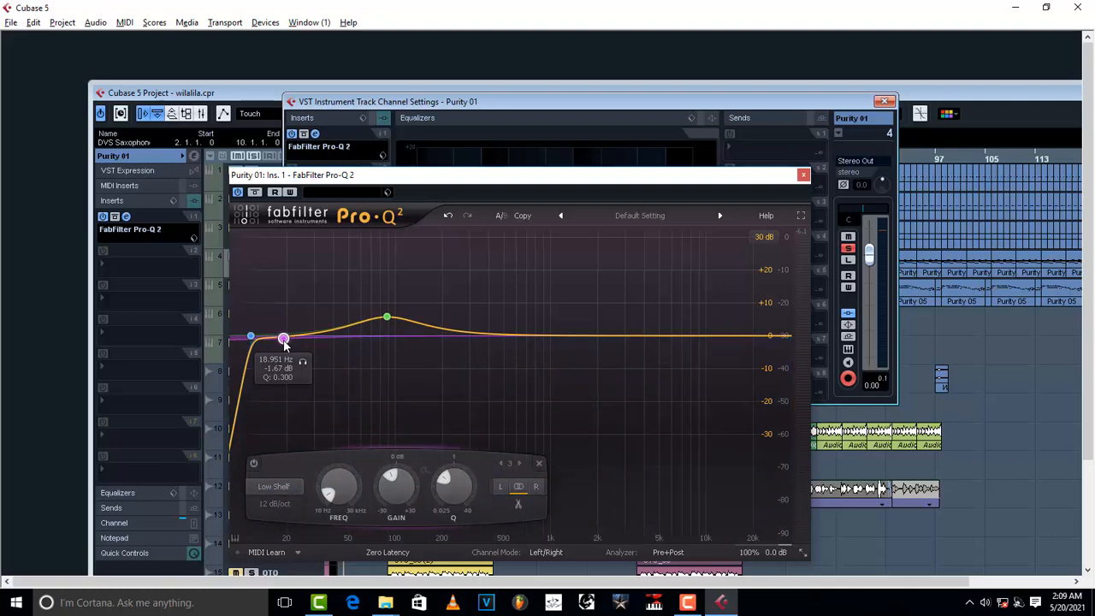
click(539, 463)
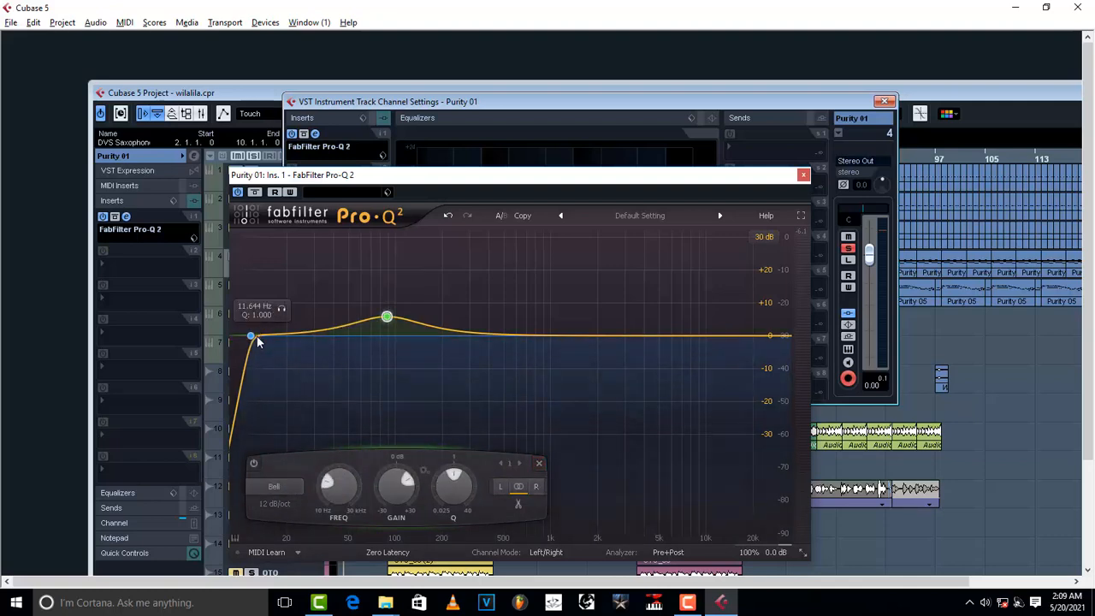
drag(254, 338, 282, 337)
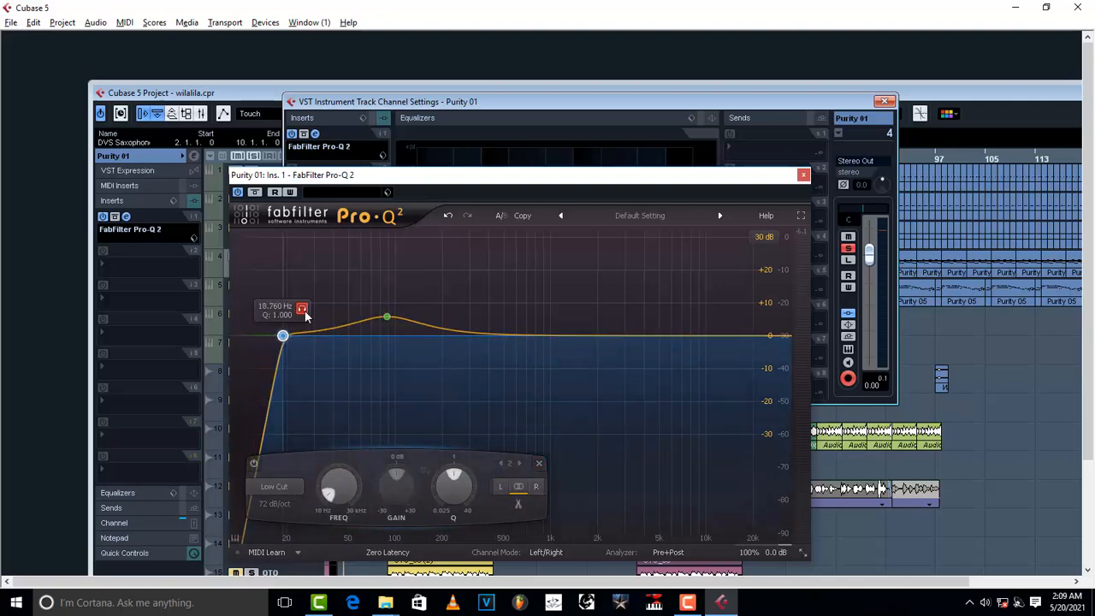
key(space)
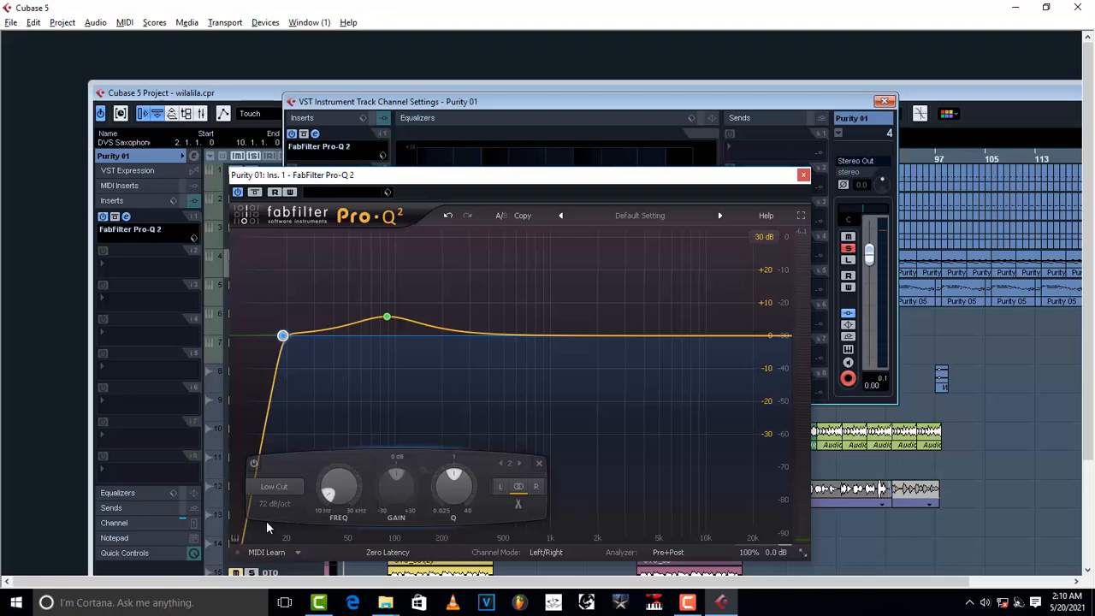
Sweep the low-cut filter up past 32 Hz to just below 40 Hz and adjust the bell boost to about 4.4 dB at about 91 Hz.
mouse_move(283, 336)
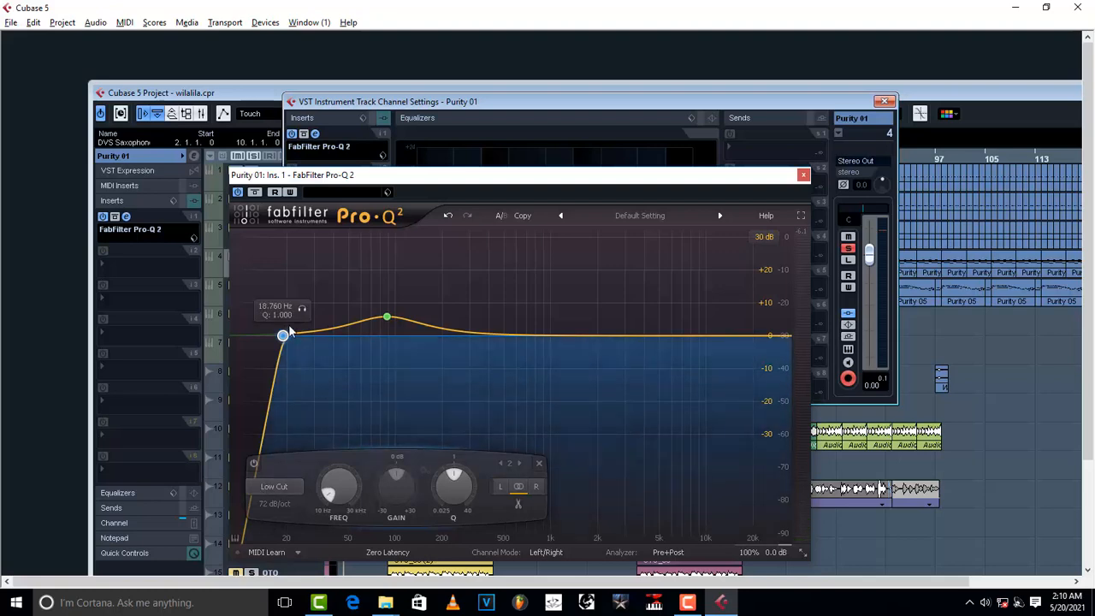
drag(284, 336, 301, 335)
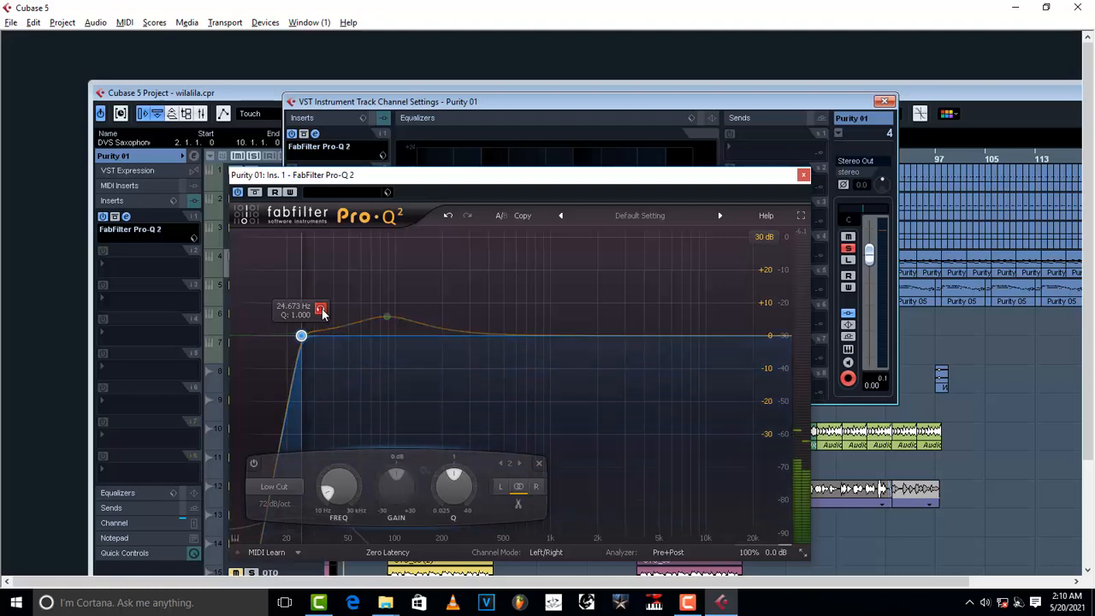
drag(300, 336, 319, 334)
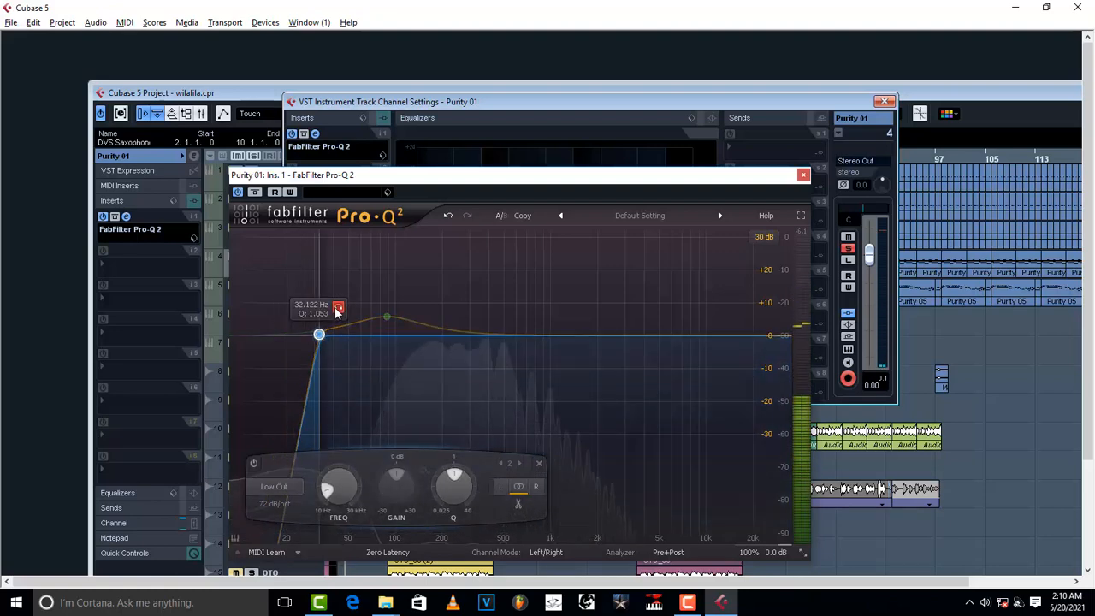
drag(320, 336, 331, 338)
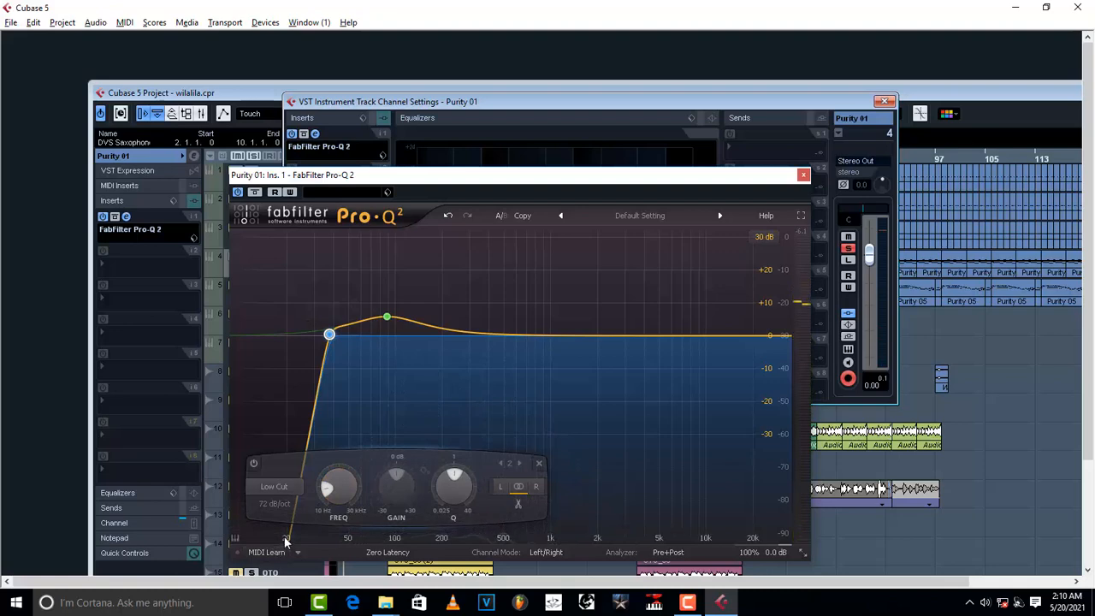
mouse_move(332, 332)
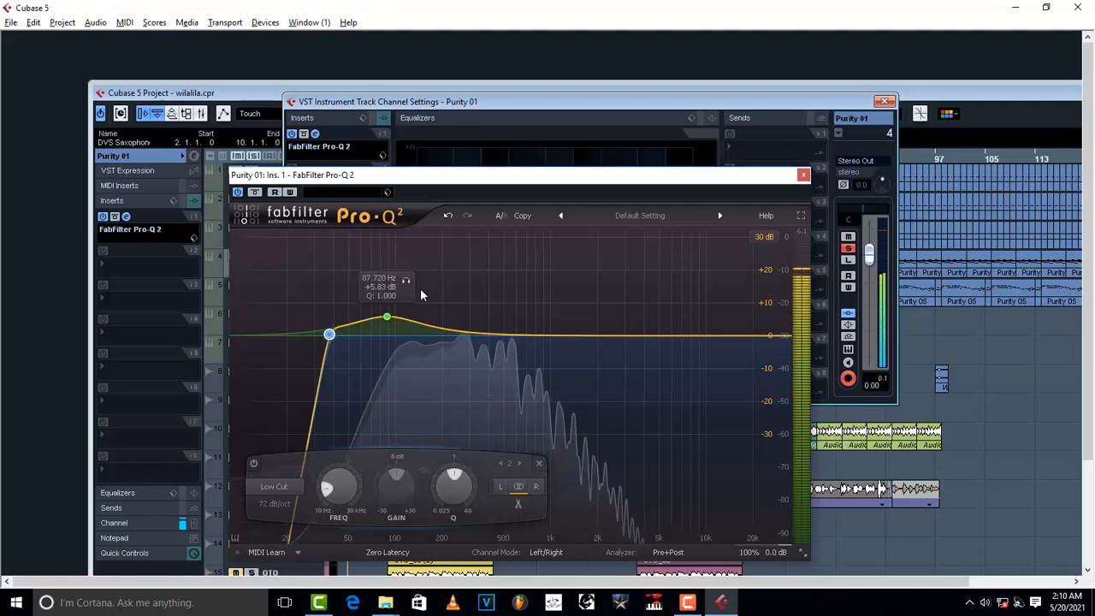
mouse_move(387, 321)
drag(387, 321, 389, 323)
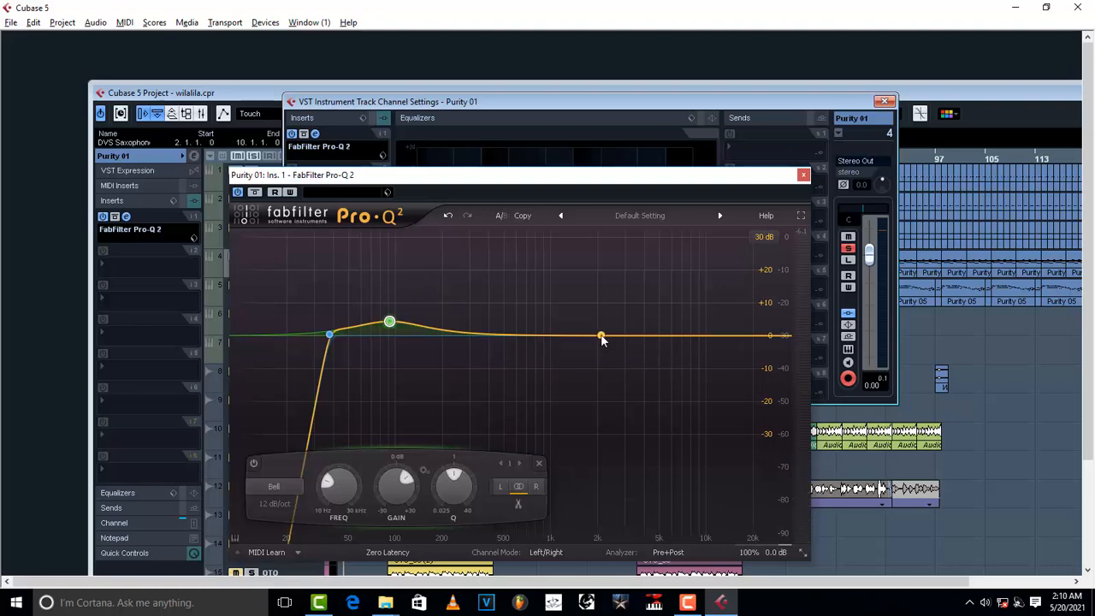
Add a bell band near 2 kHz, try an extreme boost and a 30 dB cut, and settle on about -3.3 dB at 1977 Hz.
drag(601, 336, 599, 273)
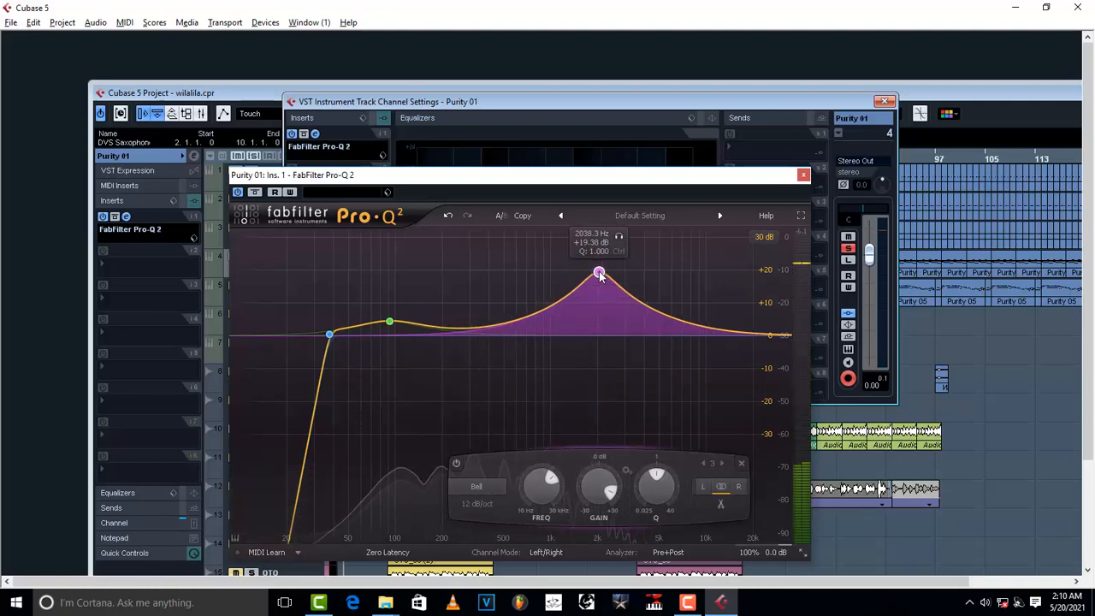
mouse_move(599, 274)
mouse_down()
mouse_move(600, 335)
mouse_move(597, 266)
mouse_up()
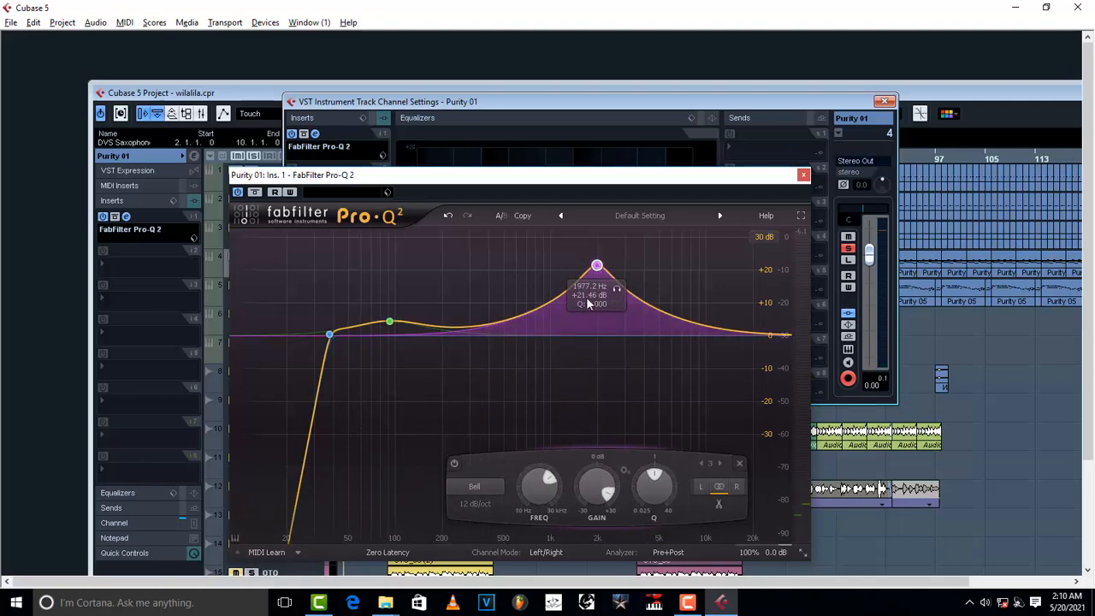
drag(601, 267, 600, 451)
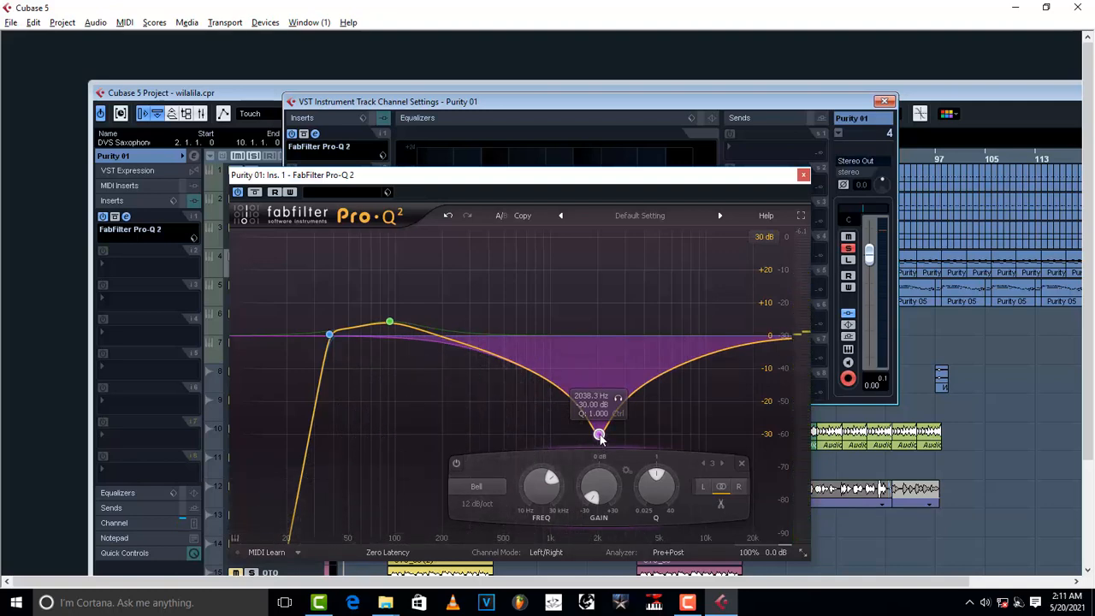
mouse_move(599, 437)
mouse_down()
mouse_move(599, 343)
mouse_move(603, 438)
mouse_up()
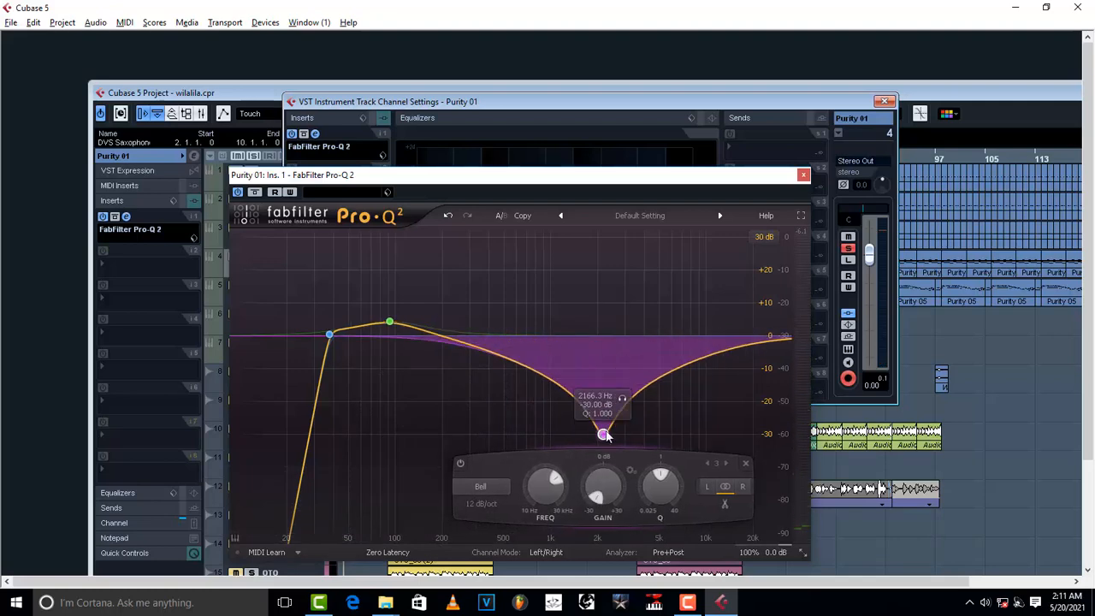
drag(604, 435, 601, 353)
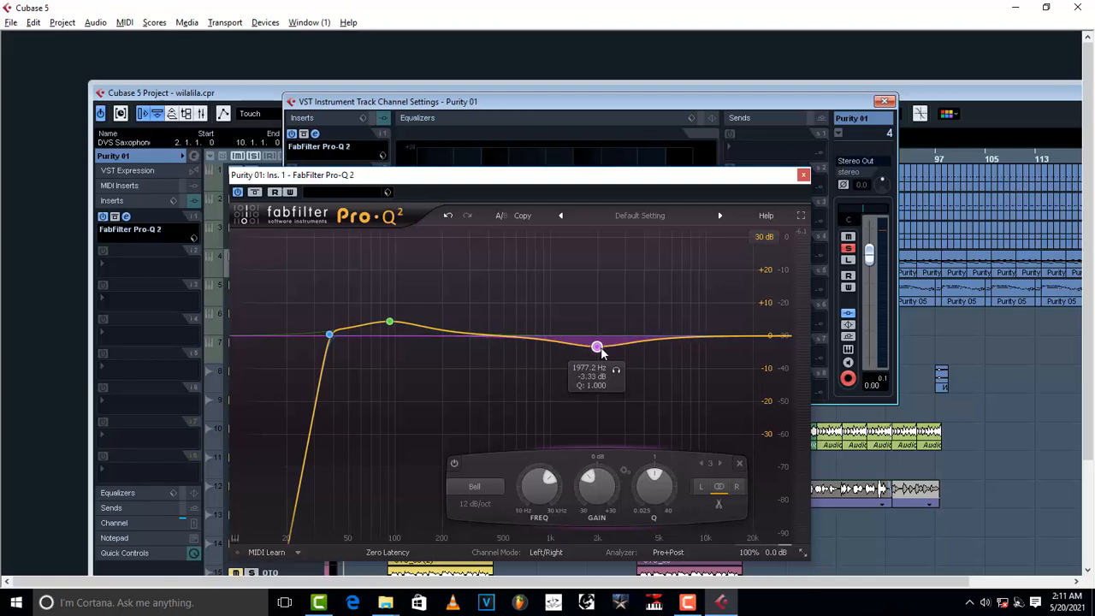
Play the Purity 01 track and compare its sound with Pro-Q 2 bypassed and active.
key(space)
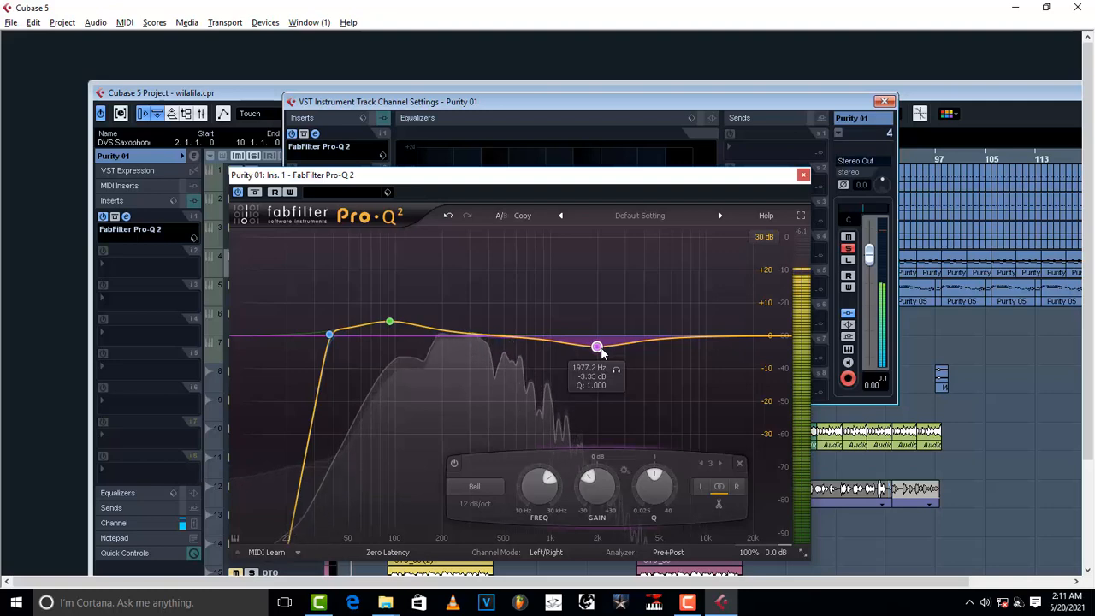
click(238, 191)
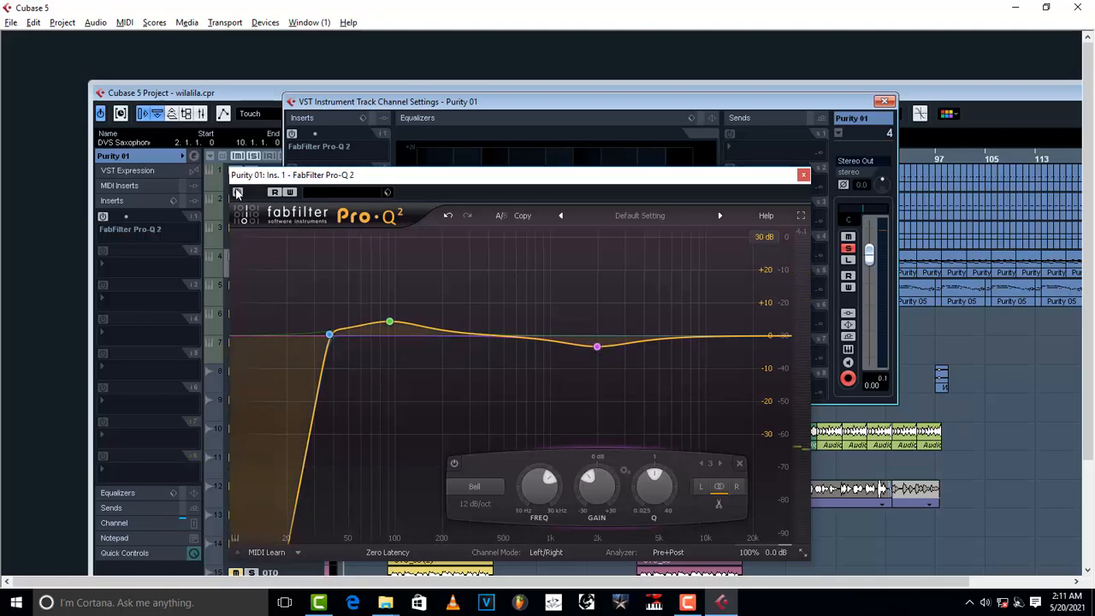
click(238, 192)
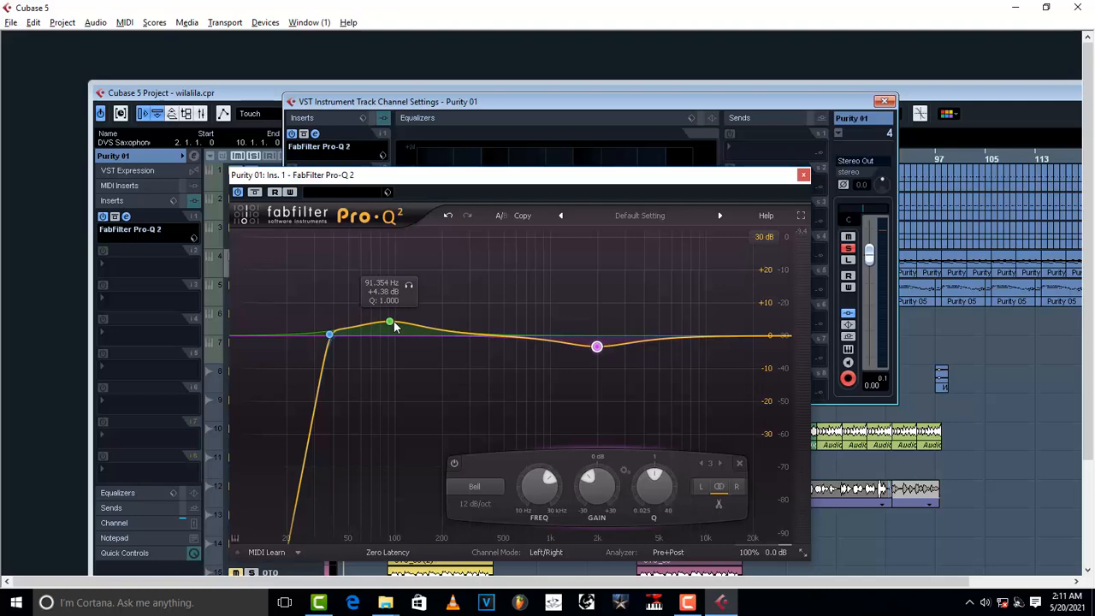
mouse_move(603, 352)
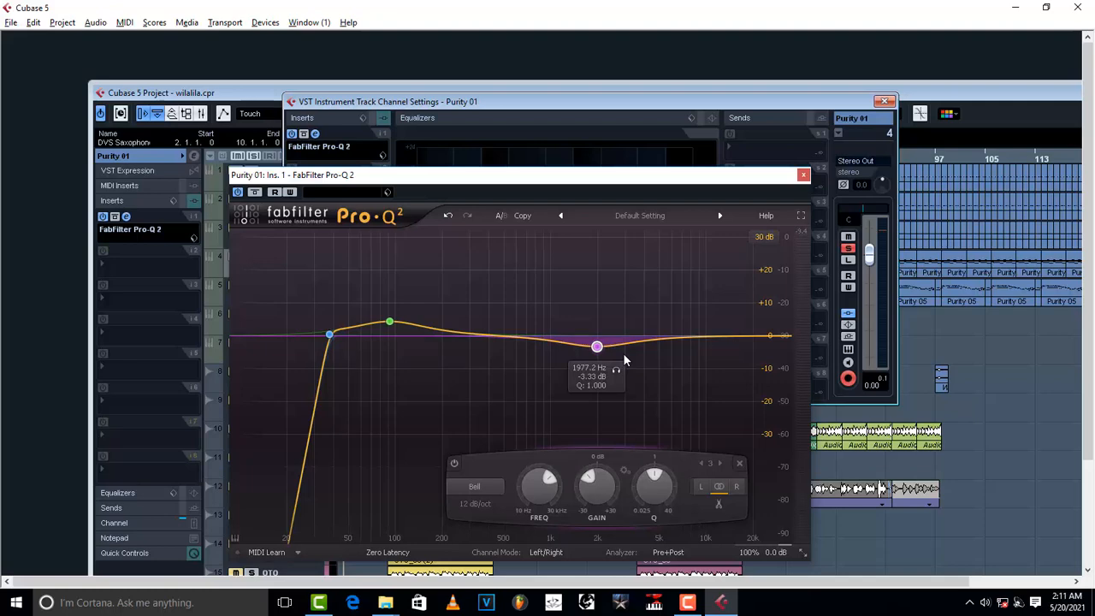
Add a bell band in Pro-Q 2 at about 5080 Hz and adjust its boost by ear to about 4.2 dB.
click(700, 332)
drag(699, 331, 659, 243)
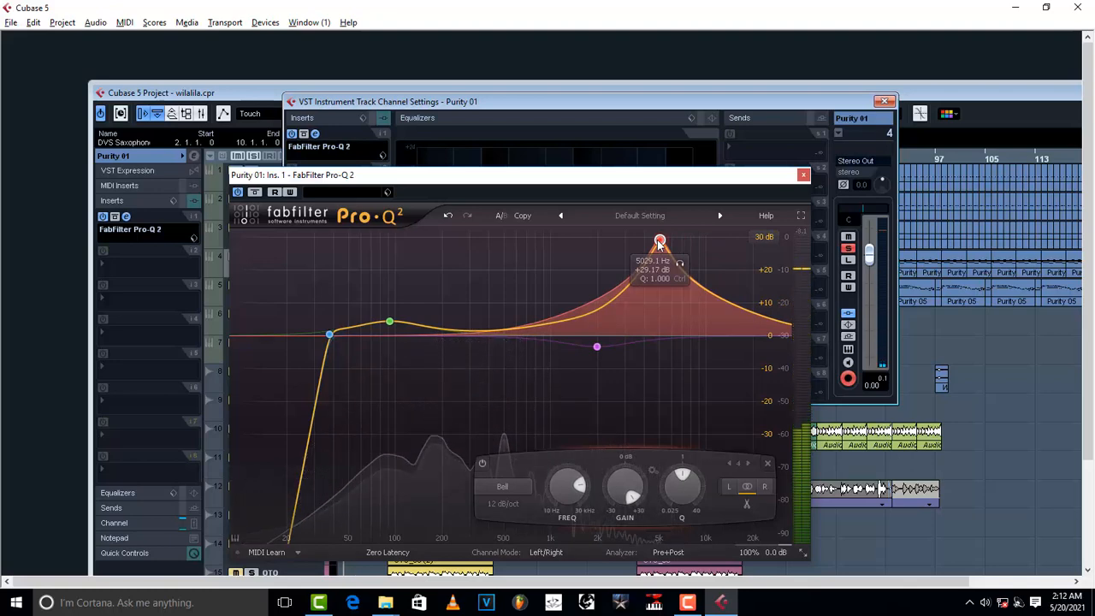
drag(659, 243, 659, 307)
key(space)
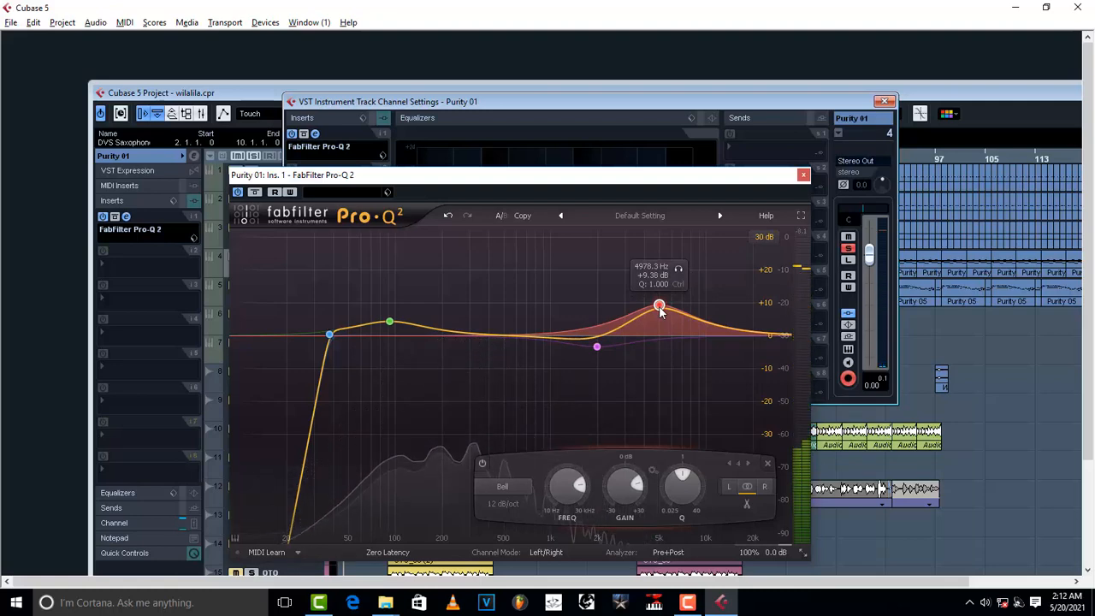
drag(660, 309, 660, 325)
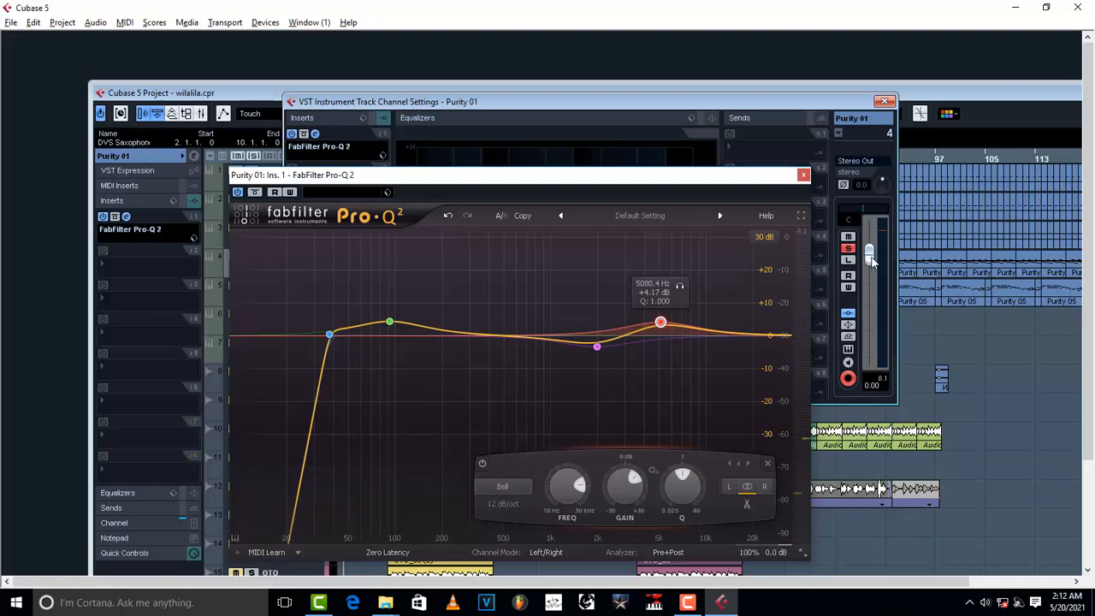
Lower the Purity 01 channel fader to about -1.28 dB, and reset it to 0 dB.
drag(870, 257, 871, 261)
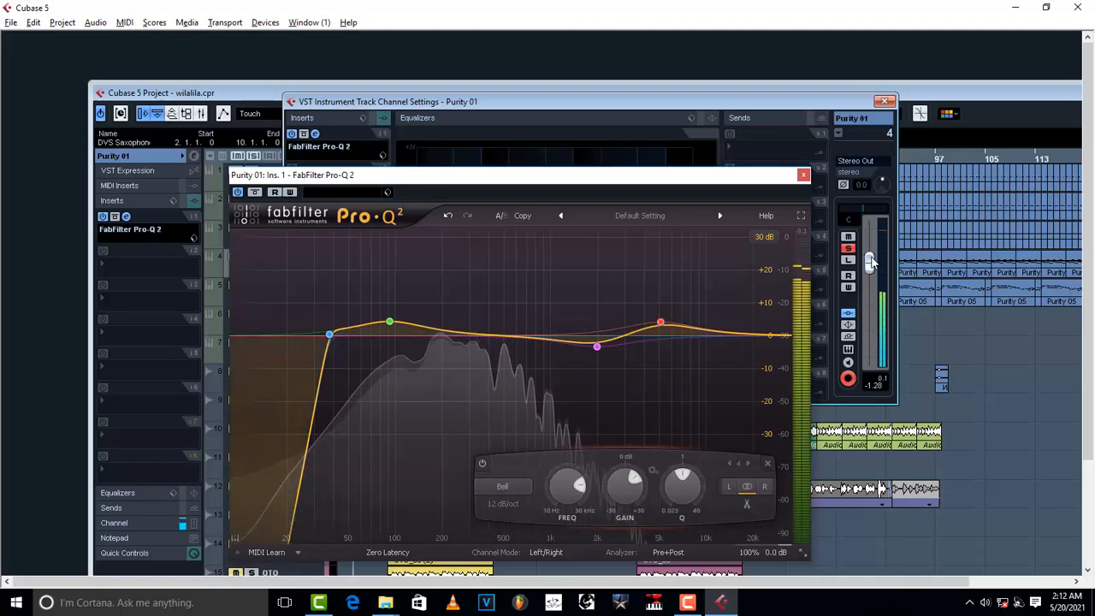
double_click(874, 383)
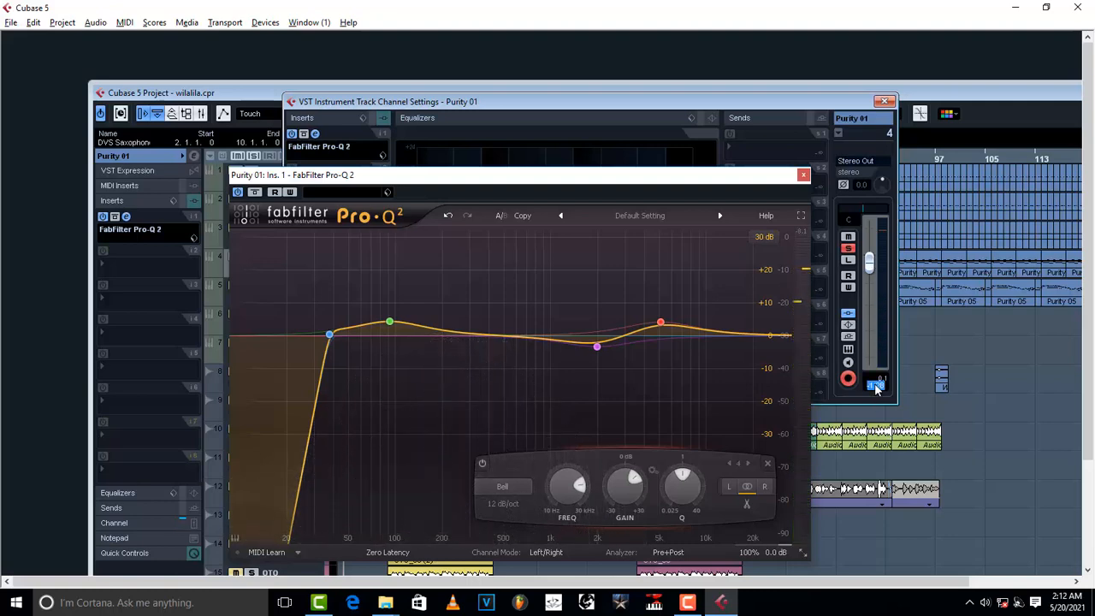
text(0)
key(Return)
Close the equalizer and insert the Dynamics plug-in Compressor in the second insert slot of Purity 01, leaving its default settings.
click(802, 174)
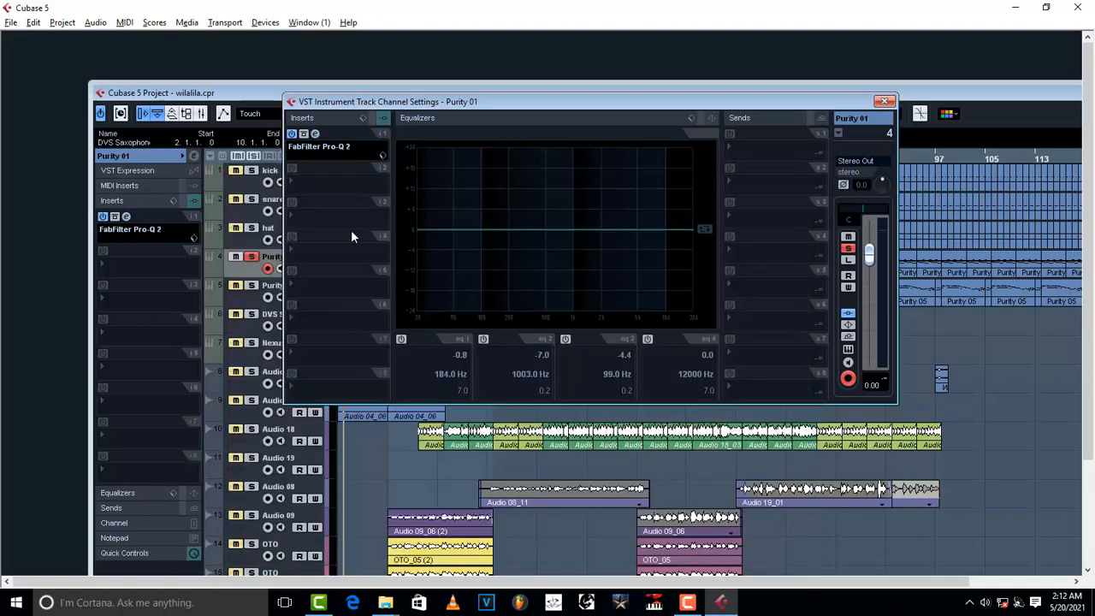
click(303, 183)
mouse_move(339, 208)
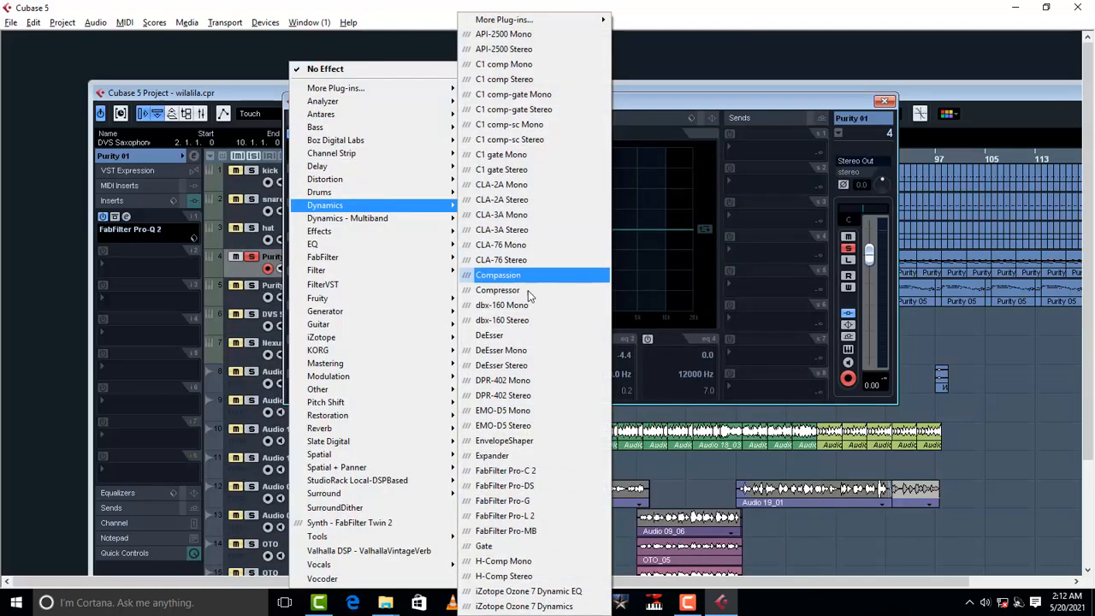
click(513, 290)
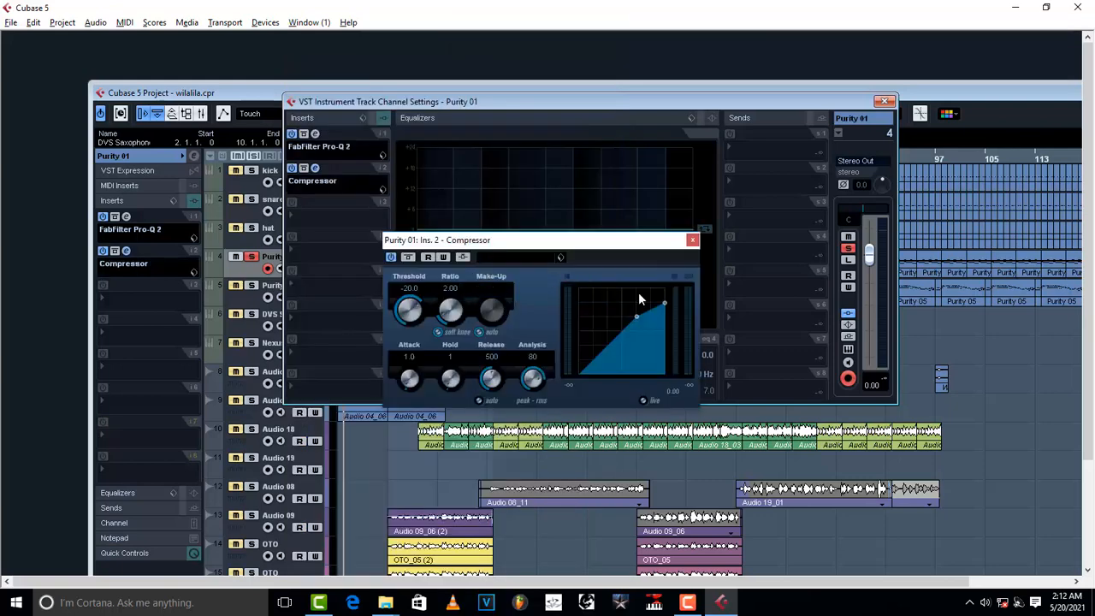
click(692, 240)
Compare the sound with the Compressor off and on, and examine its threshold, ratio and make-up settings.
click(291, 168)
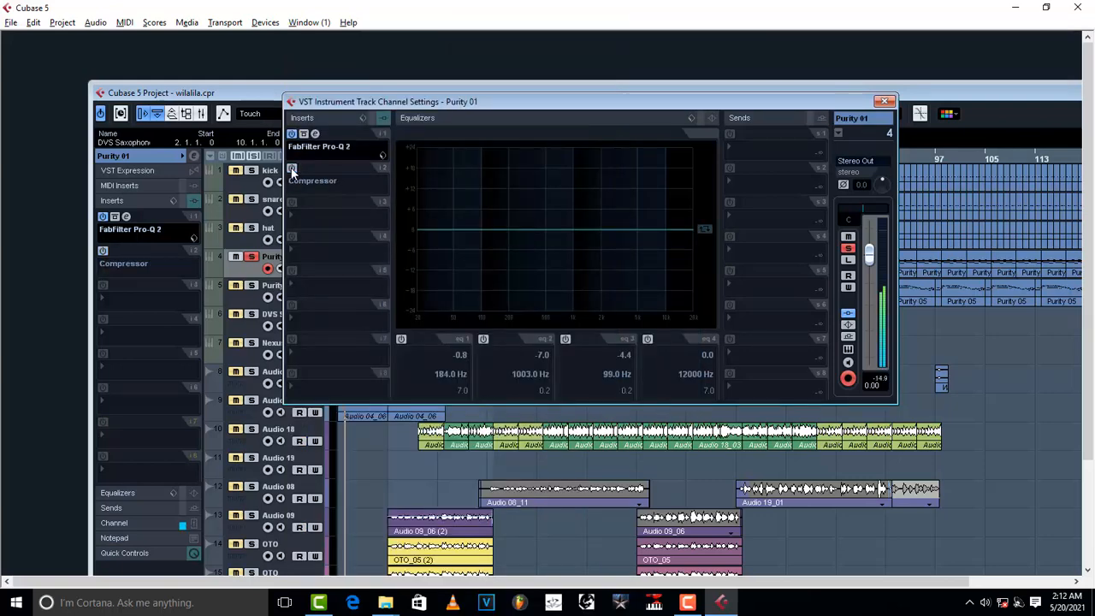
click(292, 168)
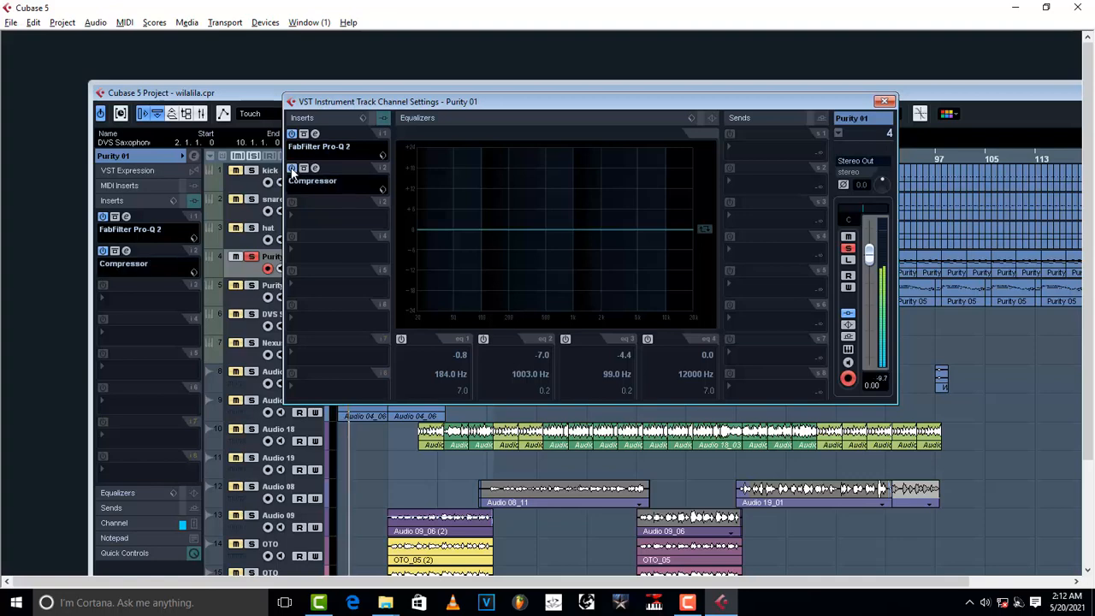
click(315, 169)
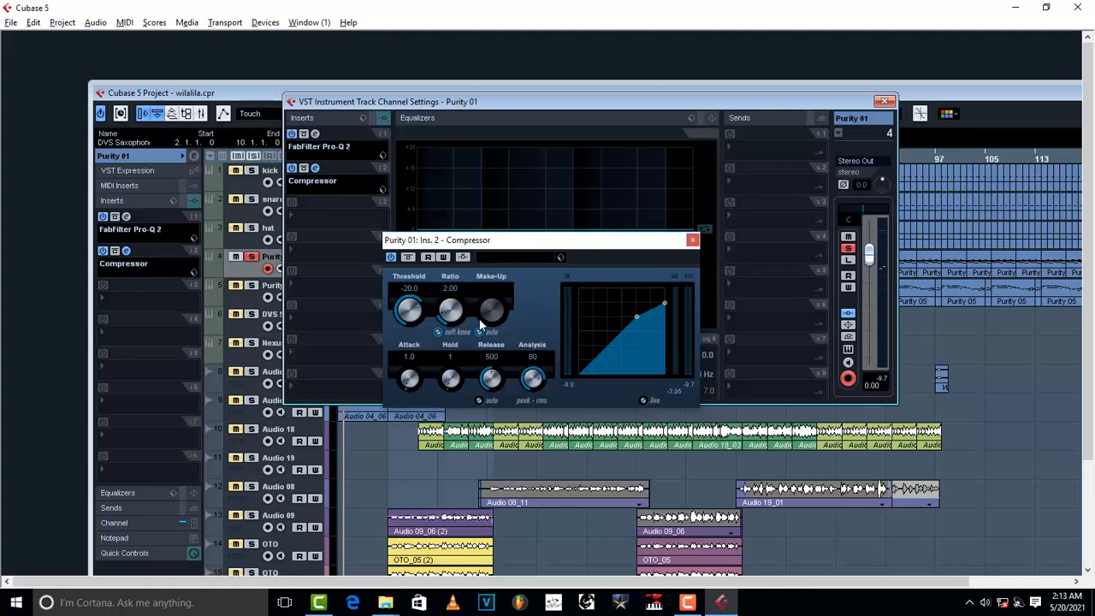
click(692, 239)
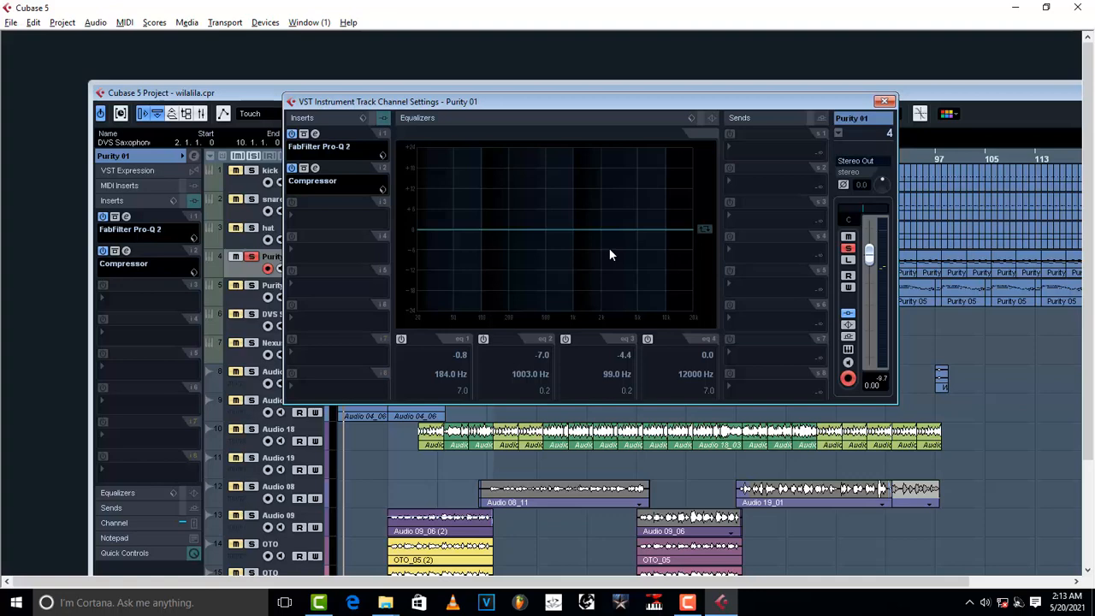
Switch off the Compressor insert and review the 5 kHz band in Pro-Q 2.
click(291, 169)
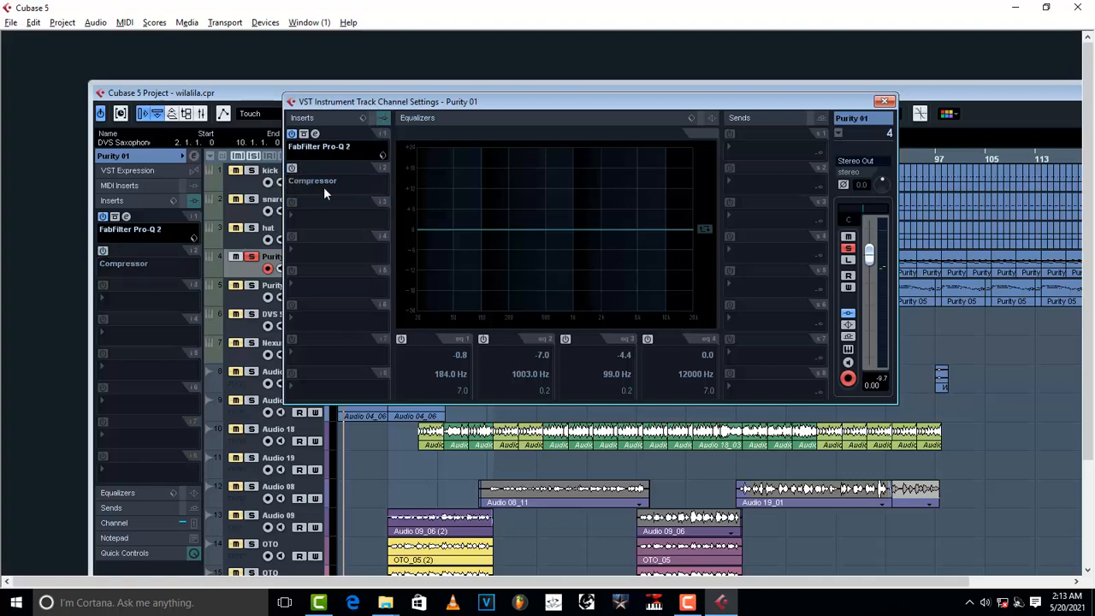
click(316, 135)
mouse_move(661, 326)
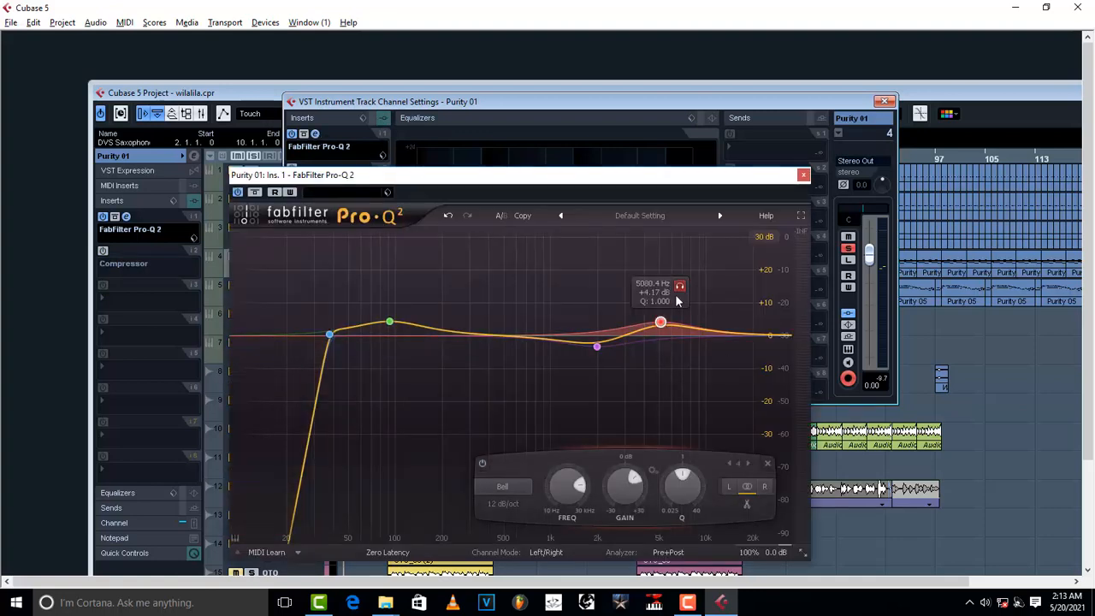
click(803, 175)
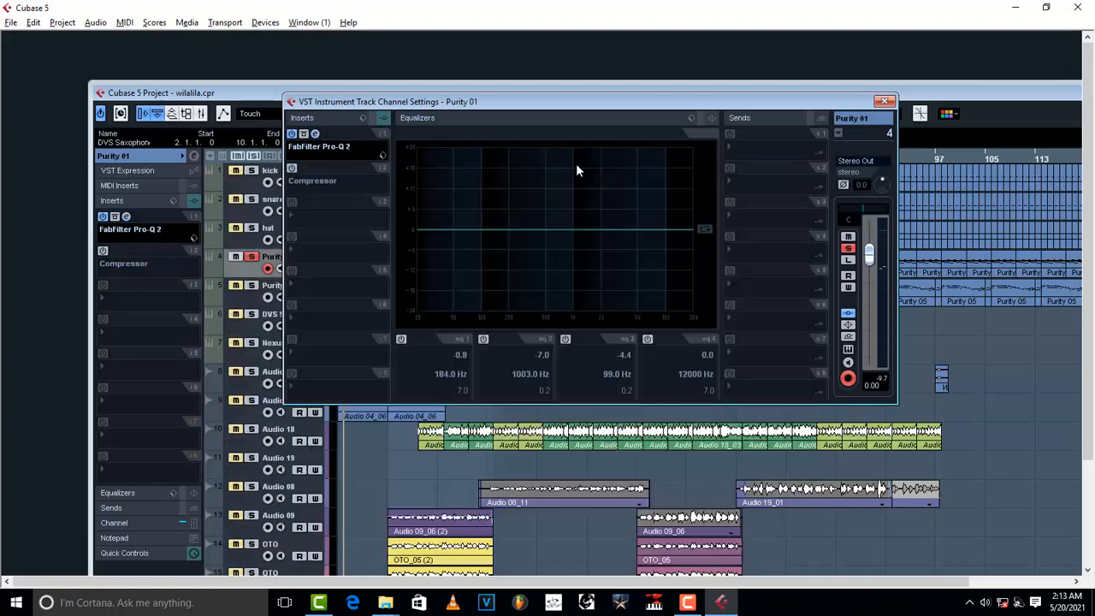
Remove FabFilter Pro-Q 2 from the first insert slot of Purity 01, discarding its changes.
click(328, 150)
click(353, 70)
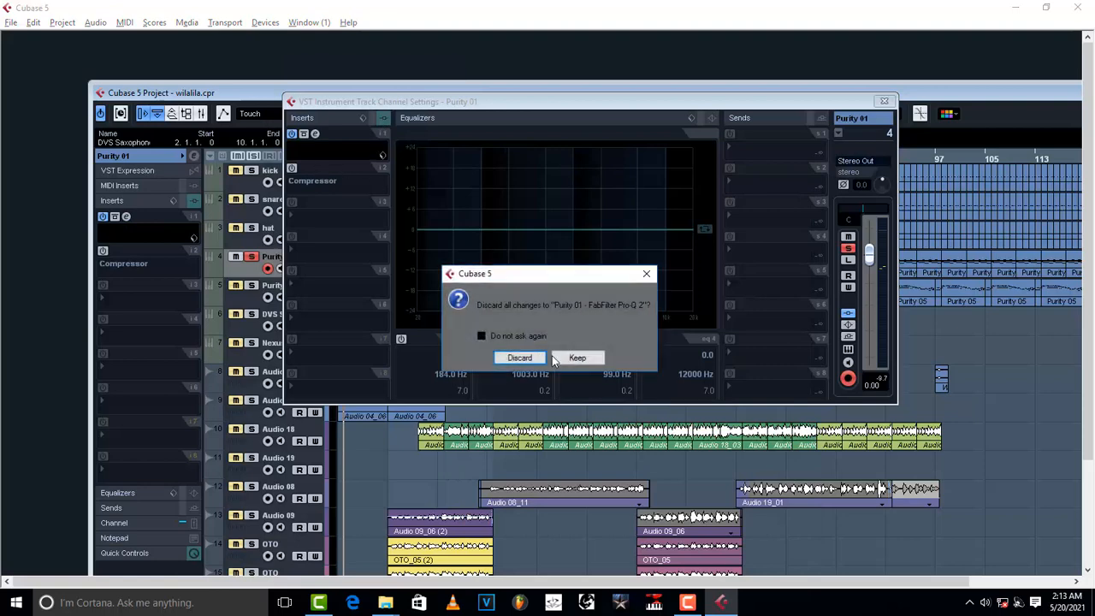
click(519, 357)
Load a fresh FabFilter Pro-Q 2 in the first insert slot, set its display range to 30 dB, and close the channel settings.
click(310, 147)
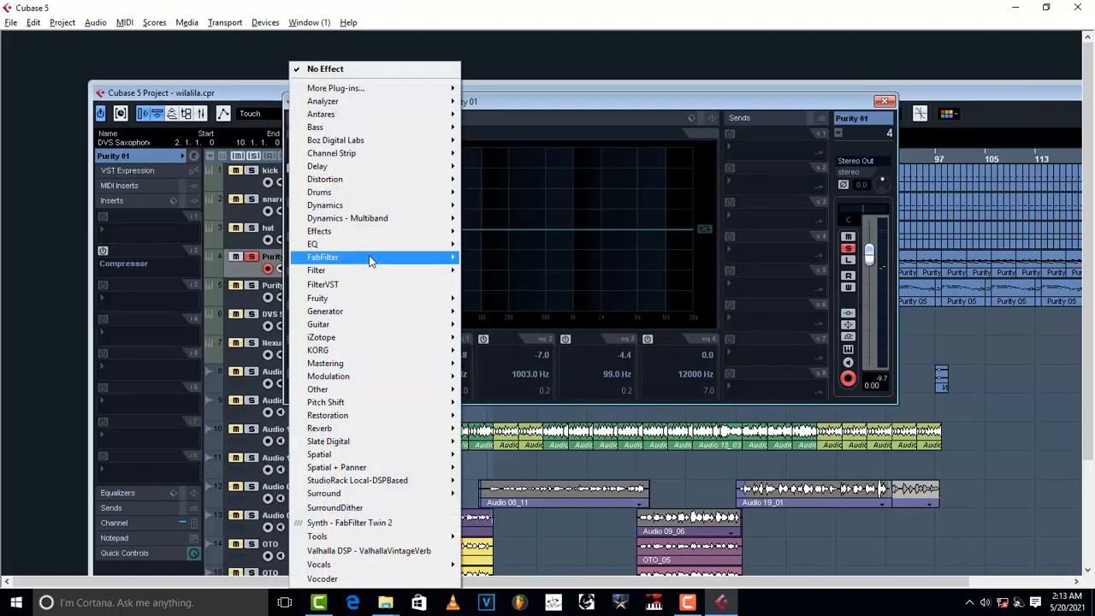
mouse_move(371, 256)
mouse_move(564, 261)
click(672, 258)
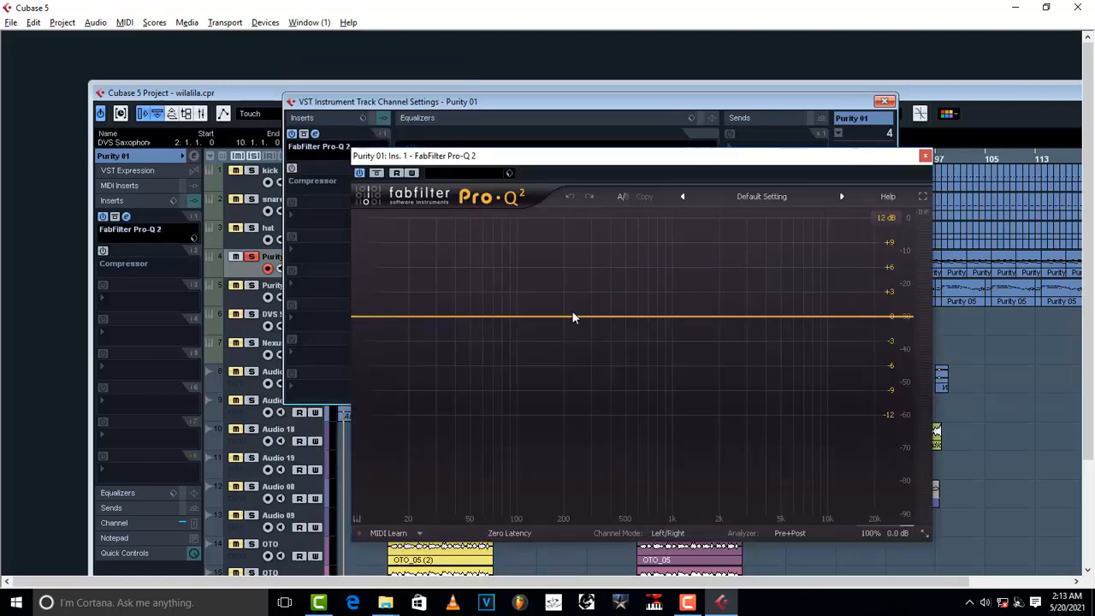
click(886, 219)
click(898, 279)
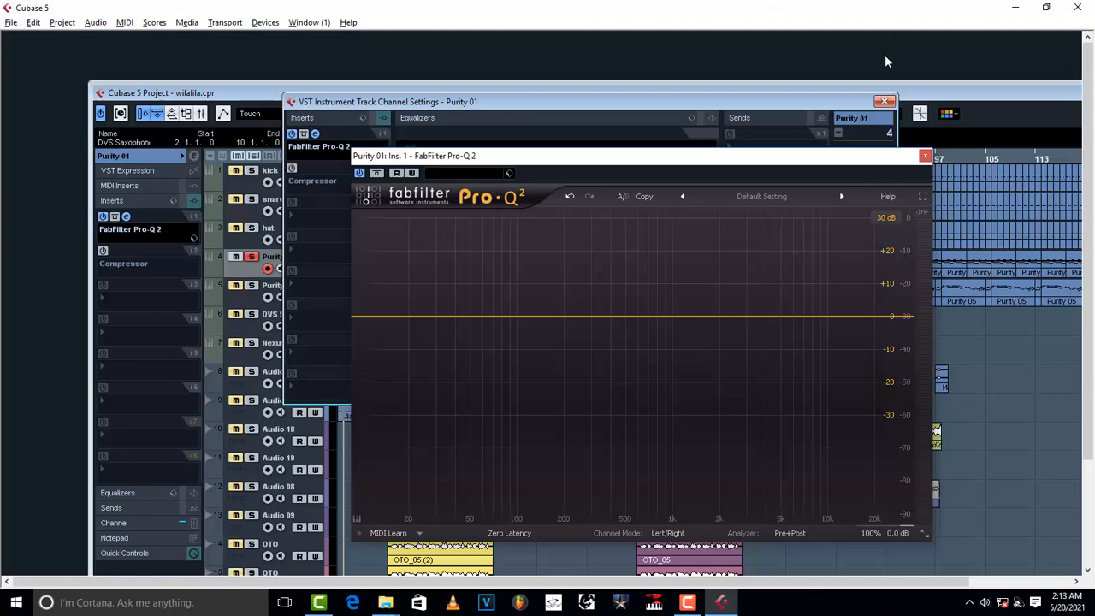
click(885, 101)
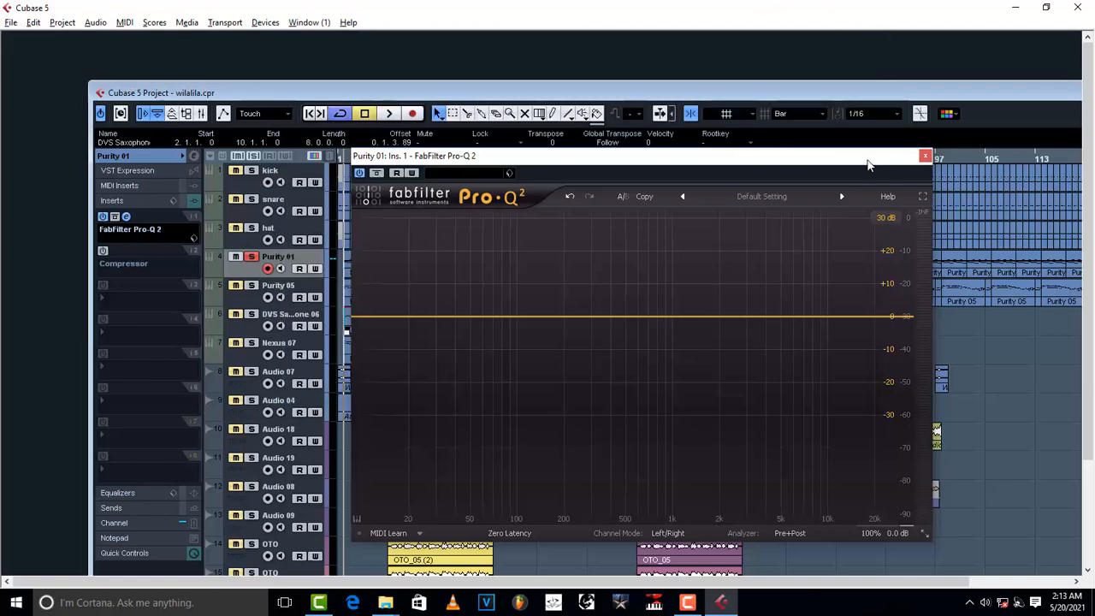
Move the Pro-Q 2 window clear of the track list and turn off solo on the Purity 01 track.
drag(868, 164, 918, 366)
scroll(475, 299, down, 5)
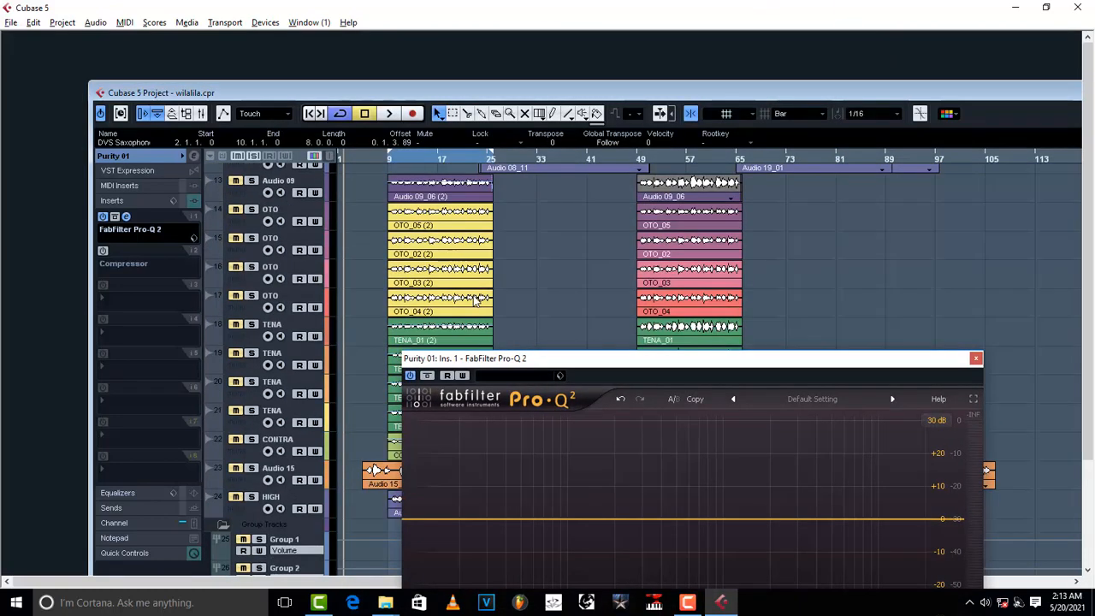
scroll(475, 299, up, 5)
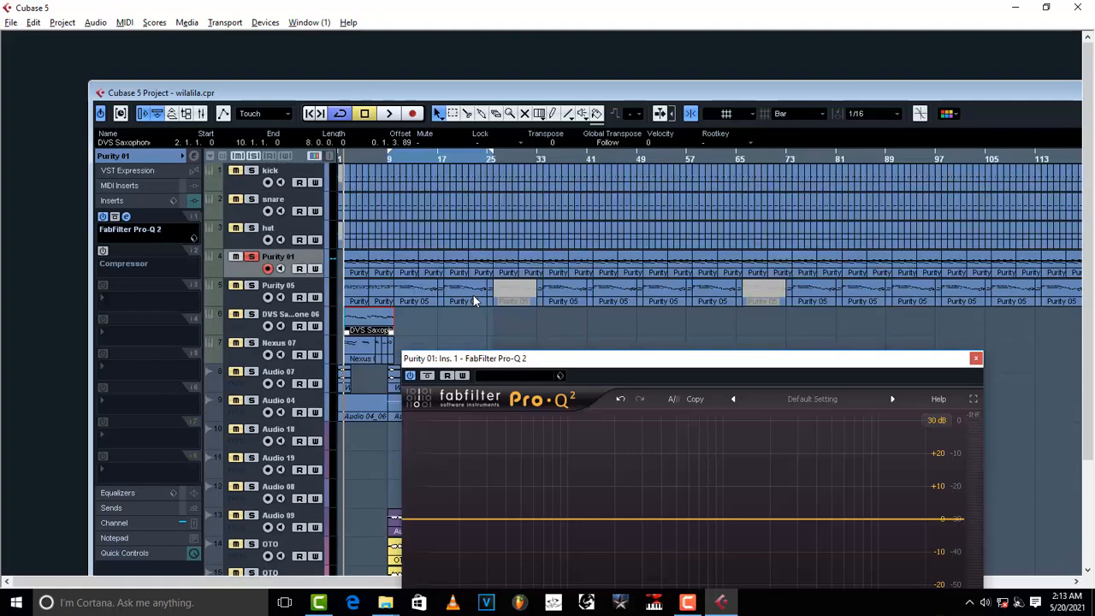
click(251, 257)
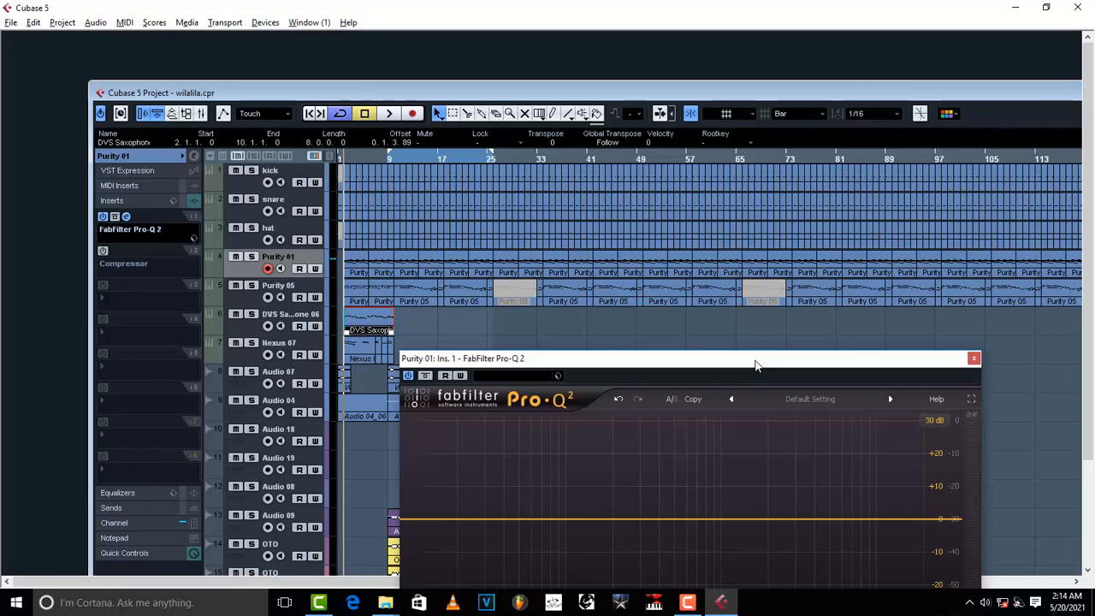
Play the full mix and add a Bell band in Pro-Q 2 cutting about 4.8 dB near 2 kHz.
drag(755, 366, 699, 311)
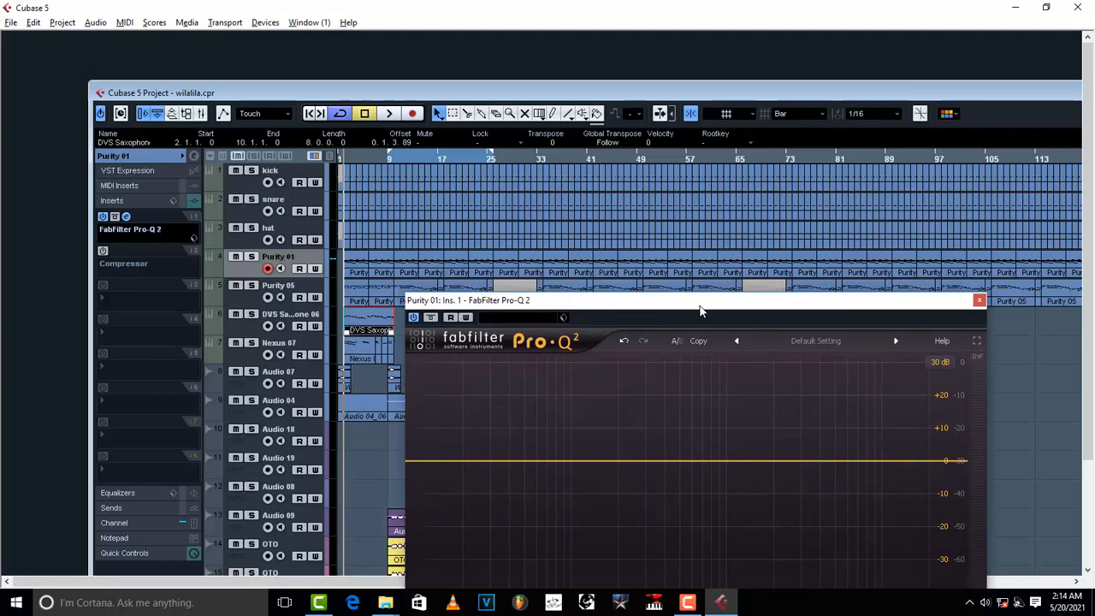
key(space)
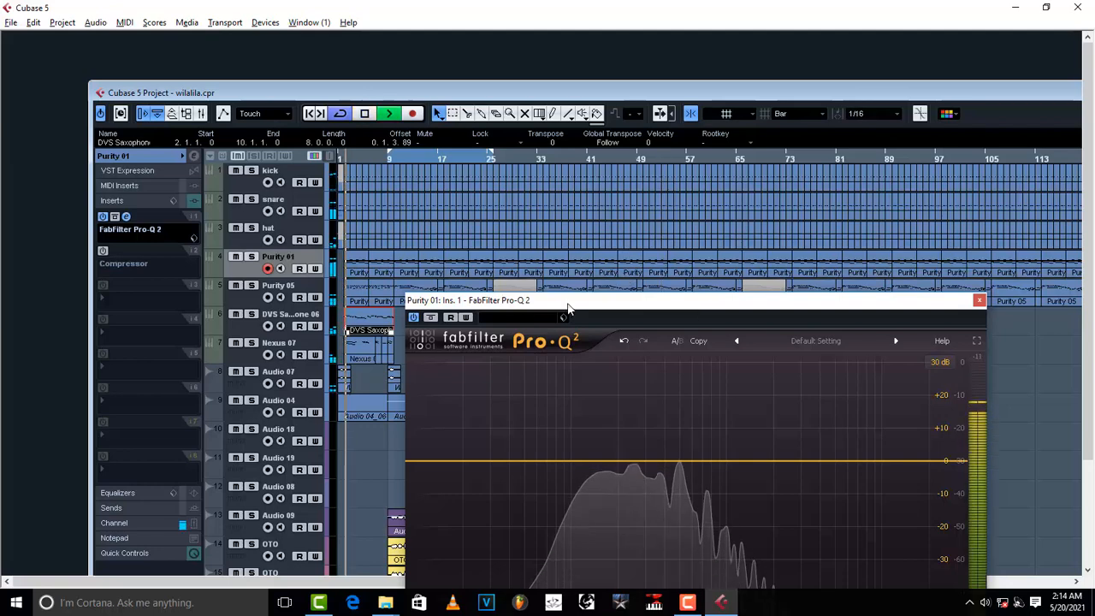
drag(591, 309, 611, 148)
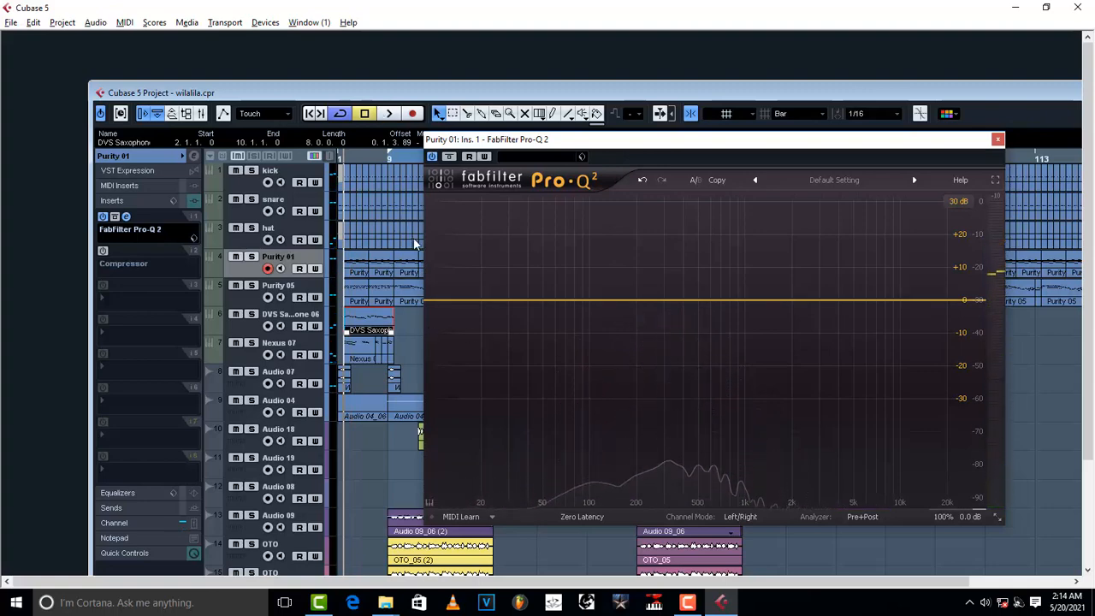
mouse_move(790, 309)
mouse_down()
mouse_move(794, 318)
mouse_move(796, 215)
mouse_move(792, 315)
mouse_up()
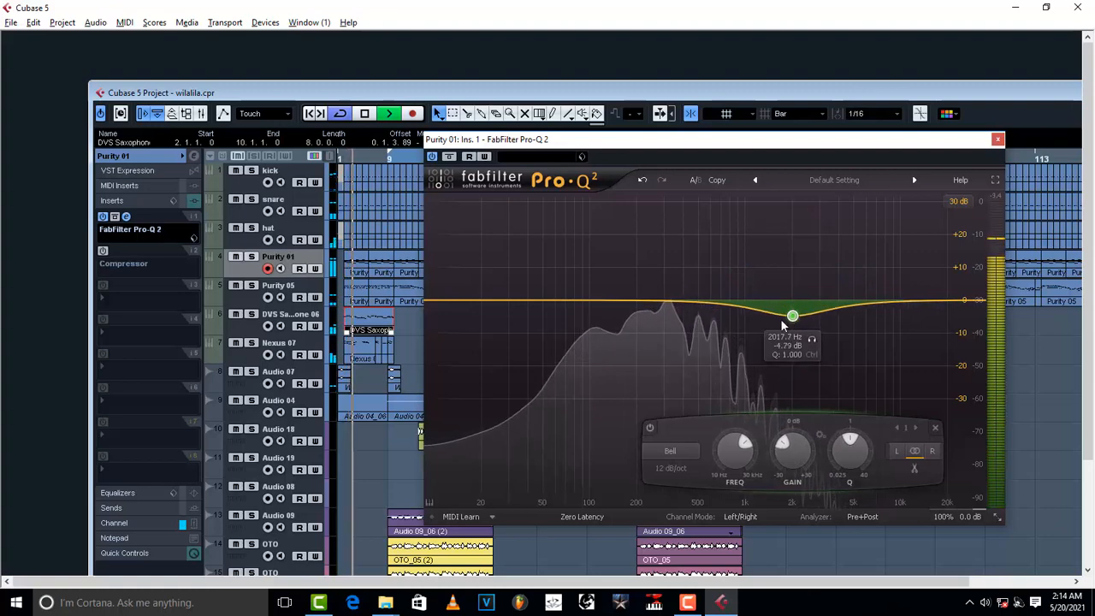
key(space)
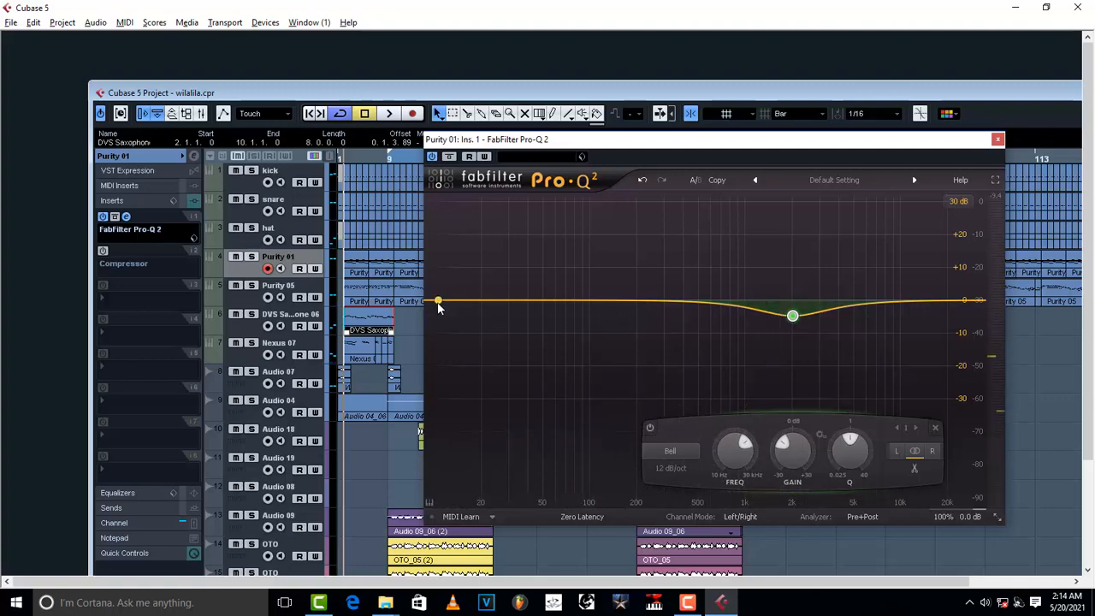
Add a band at about 15.6 Hz in Pro-Q 2 and set its shape to Low Cut.
drag(437, 305, 464, 312)
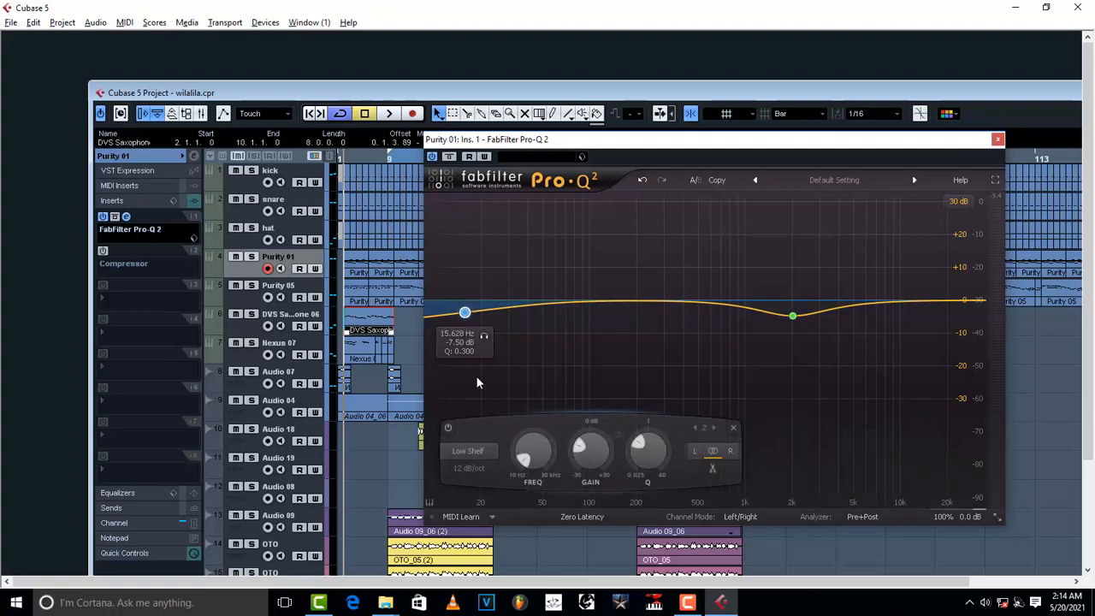
click(479, 470)
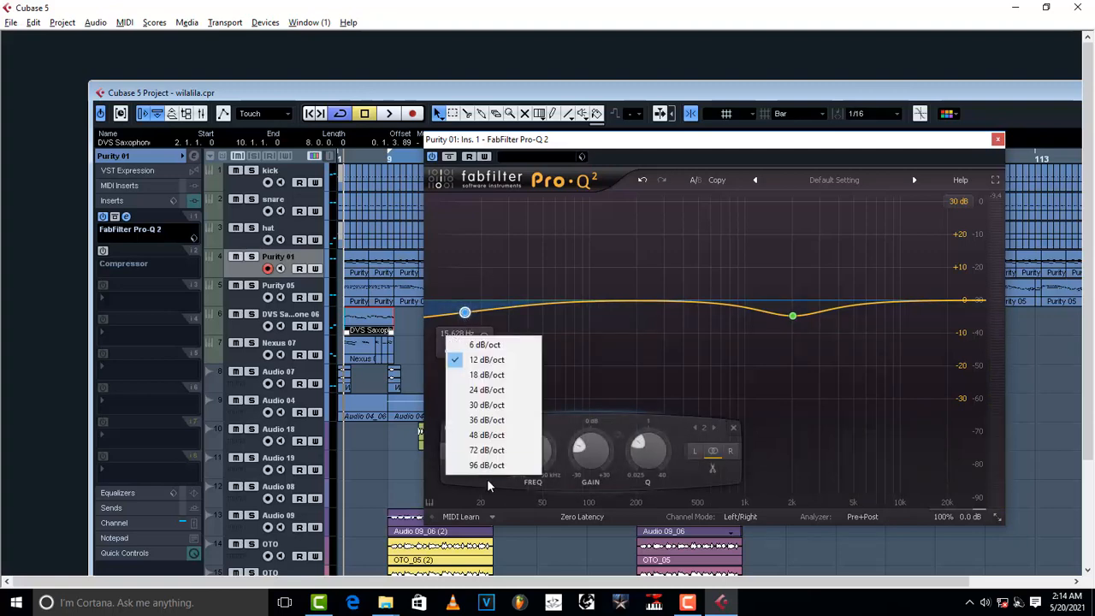
click(554, 413)
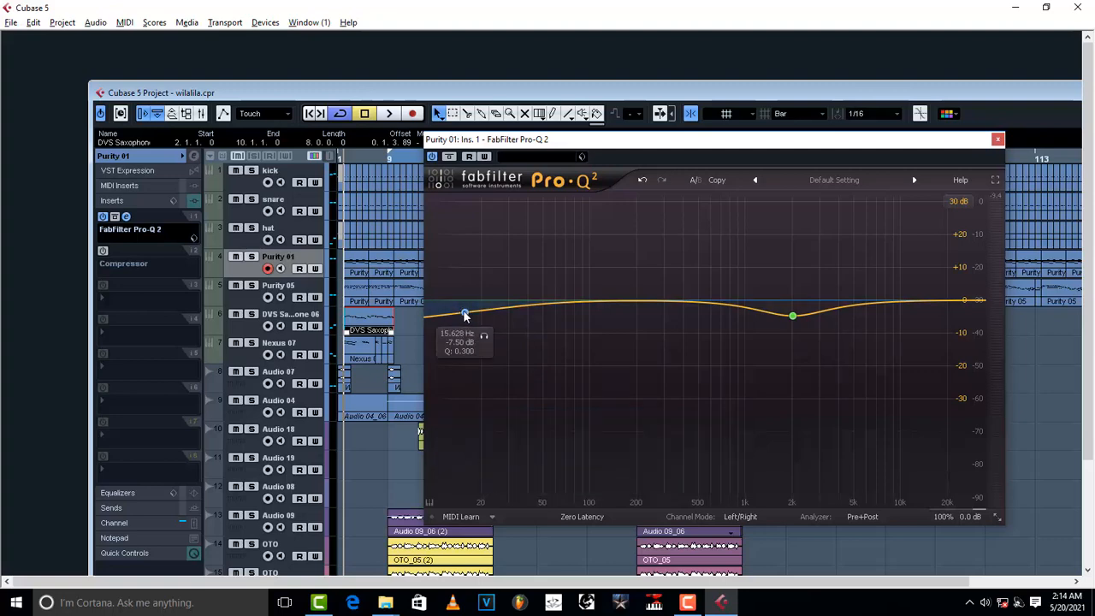
click(467, 451)
click(494, 527)
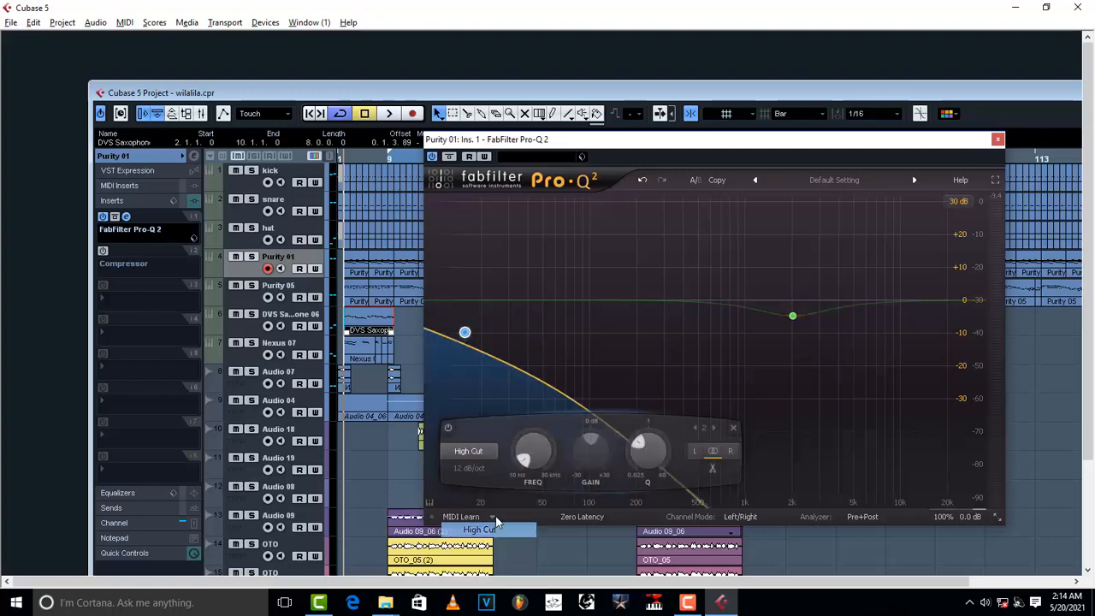
click(479, 452)
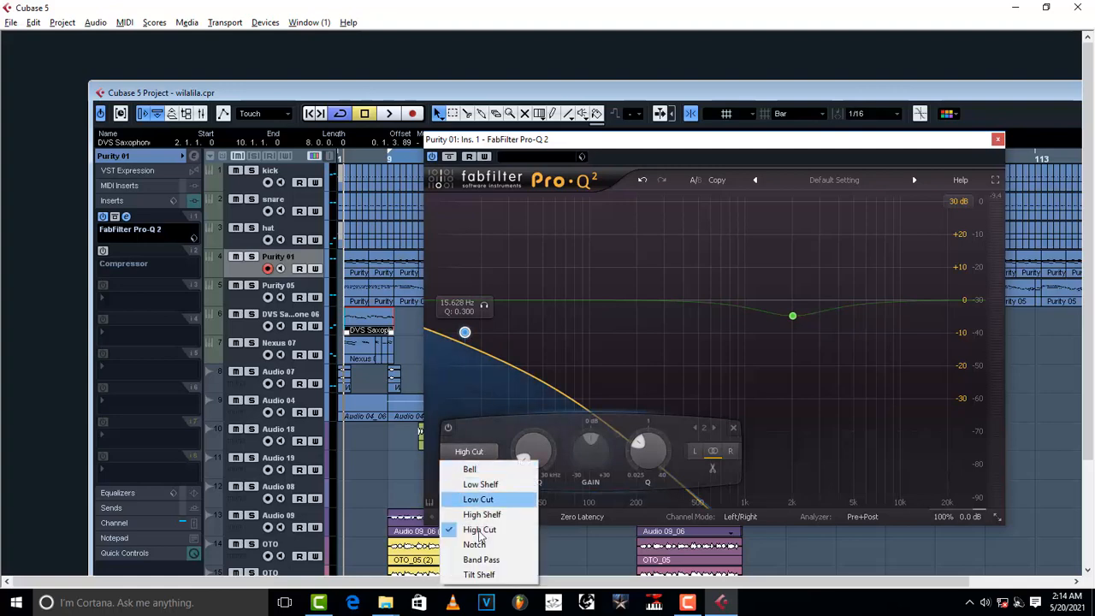
click(484, 496)
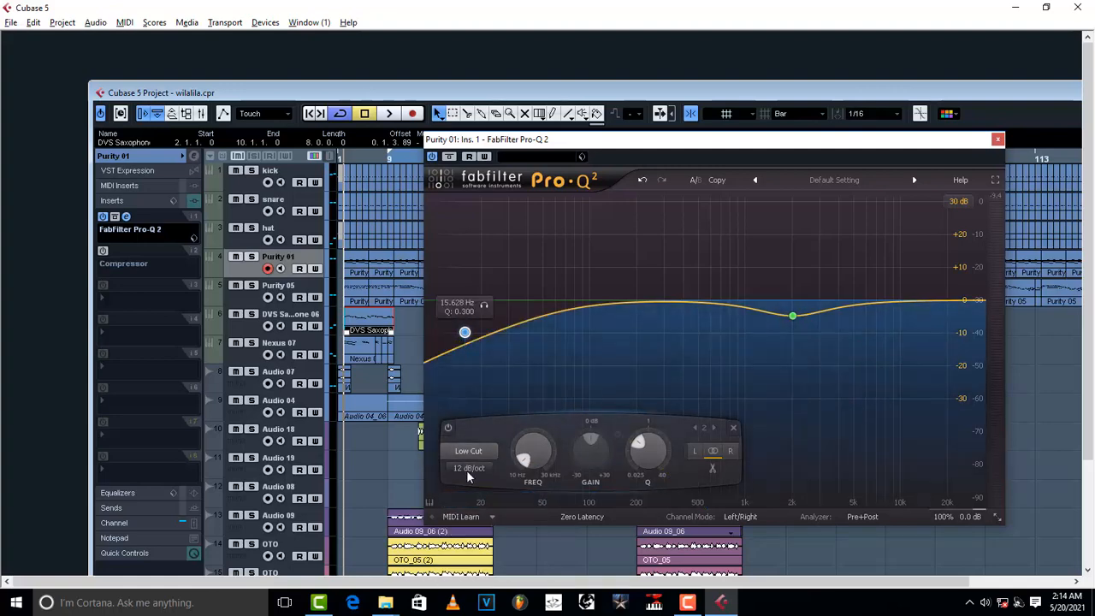
Set the Low Cut slope to 72 dB/oct and move its frequency up to about 36 Hz.
click(469, 468)
click(492, 499)
drag(465, 332, 521, 332)
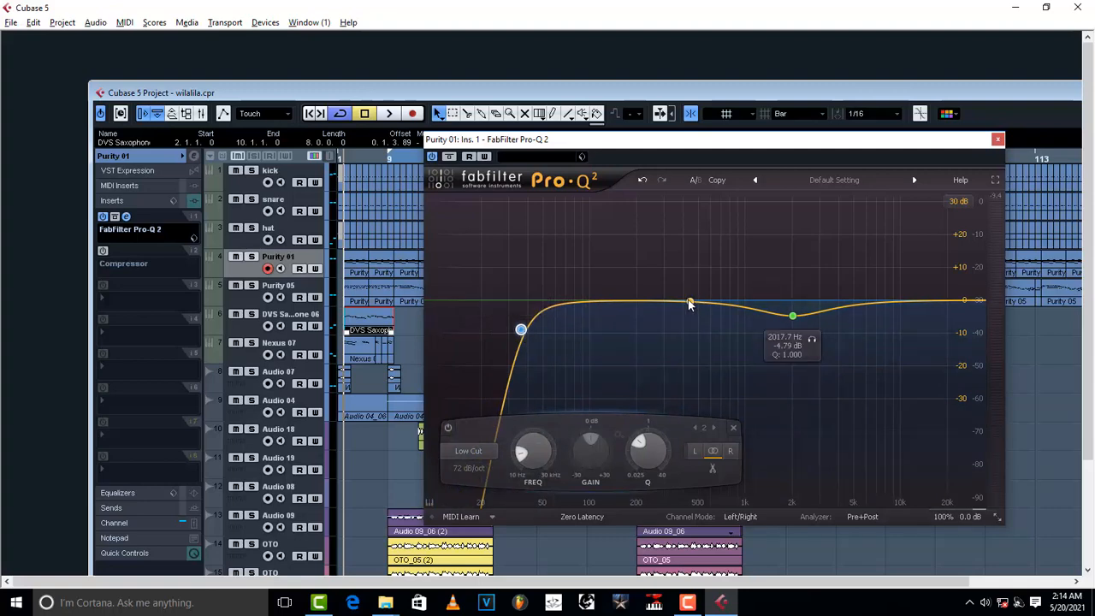
Add a Bell band cutting about 4 dB at 200 Hz, and reduce the 2 kHz band's cut during playback.
drag(688, 303, 640, 316)
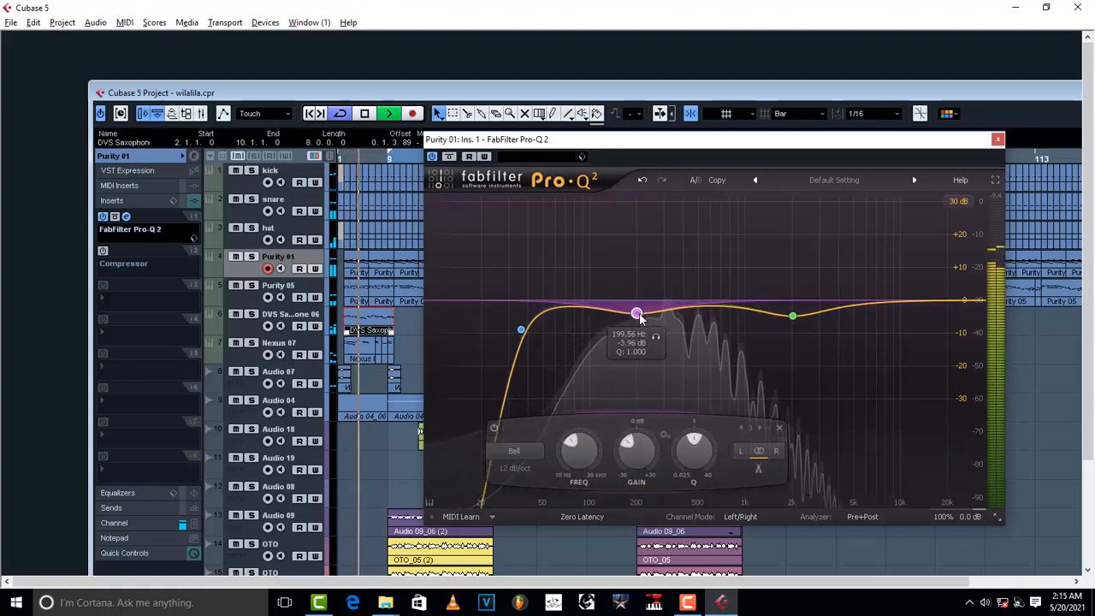
key(space)
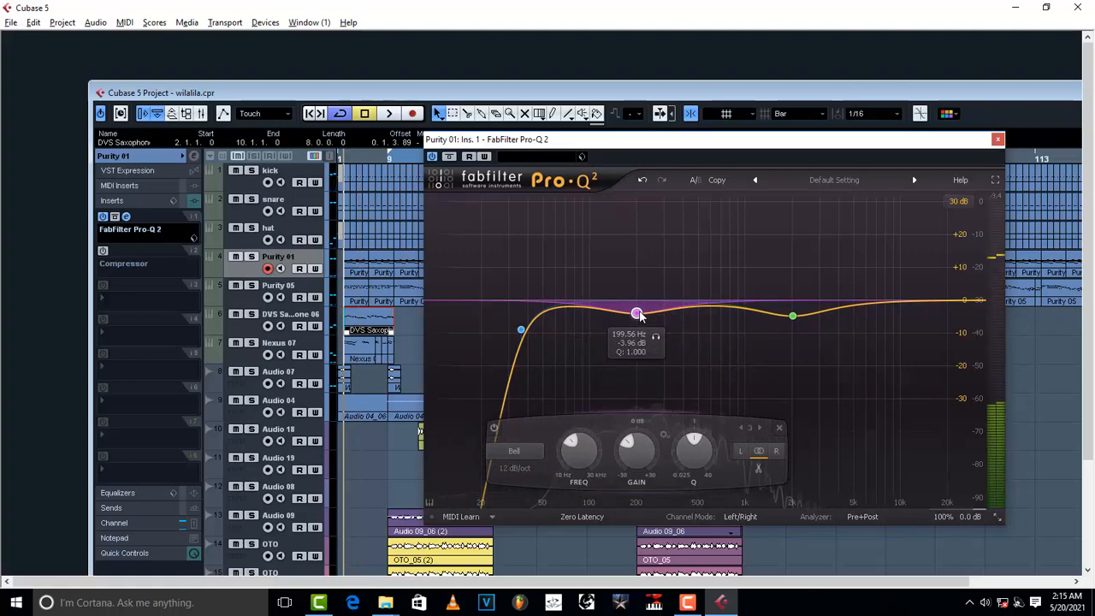
drag(794, 315, 796, 312)
key(space)
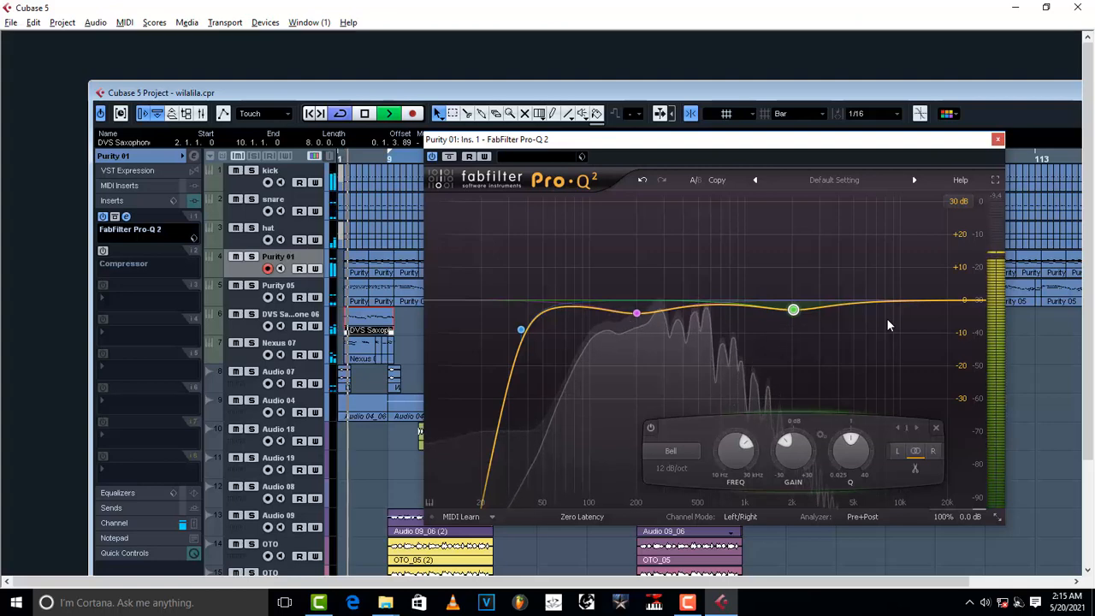
Add a band at about 17.3 kHz and make it a High Cut with a 72 dB/oct slope.
click(937, 306)
key(space)
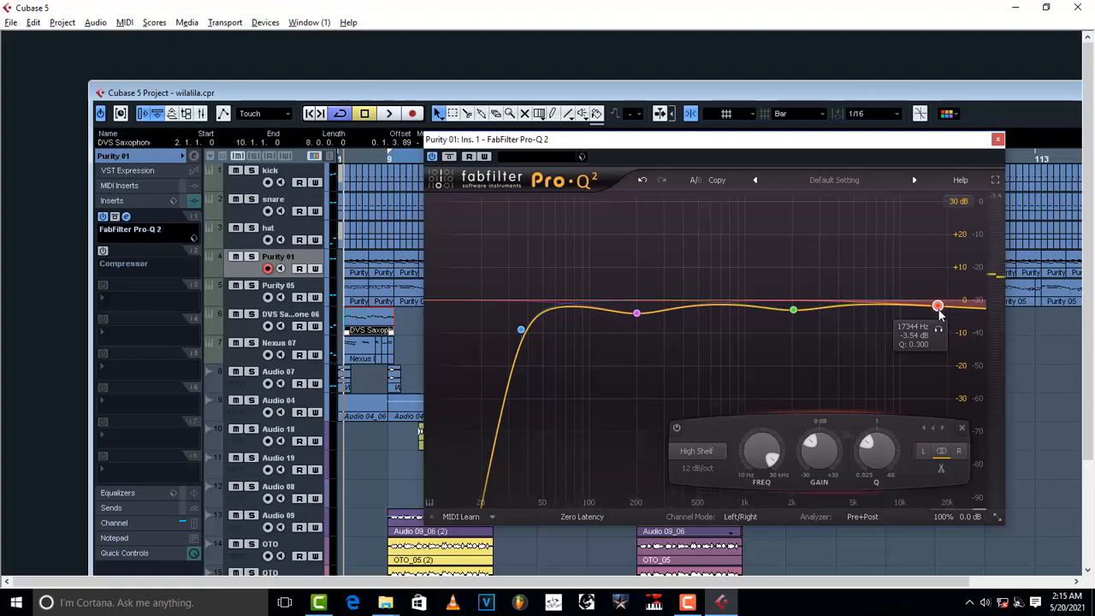
click(696, 454)
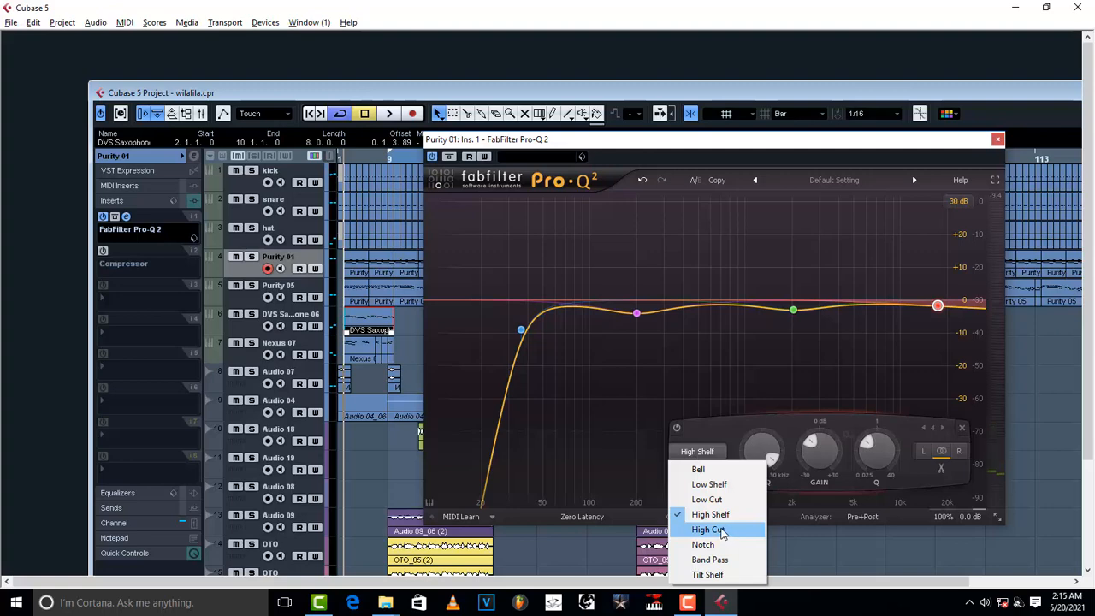
click(706, 529)
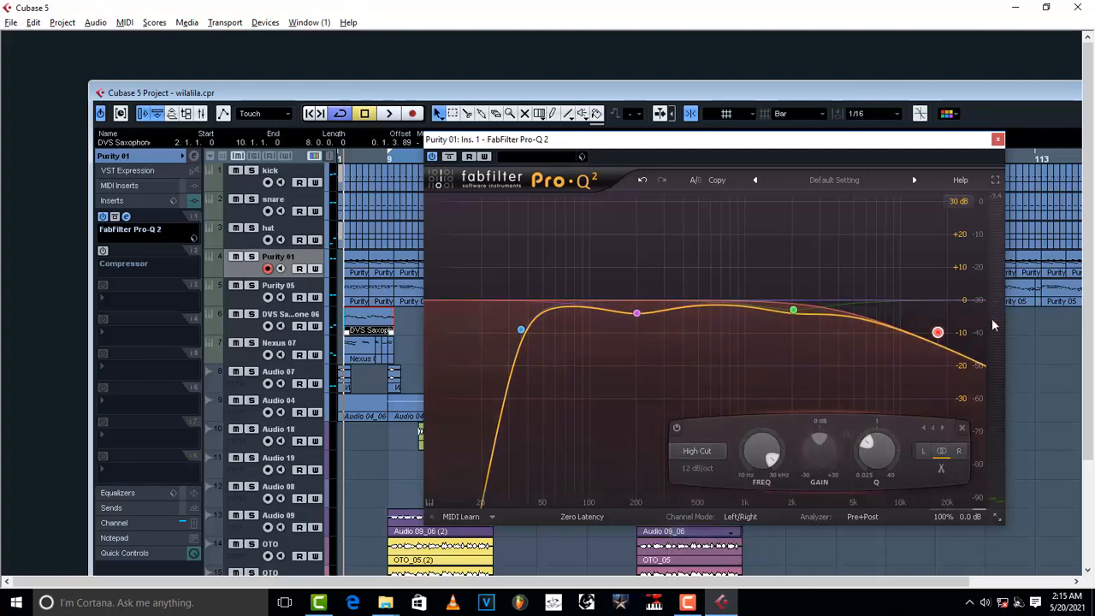
click(704, 467)
click(727, 450)
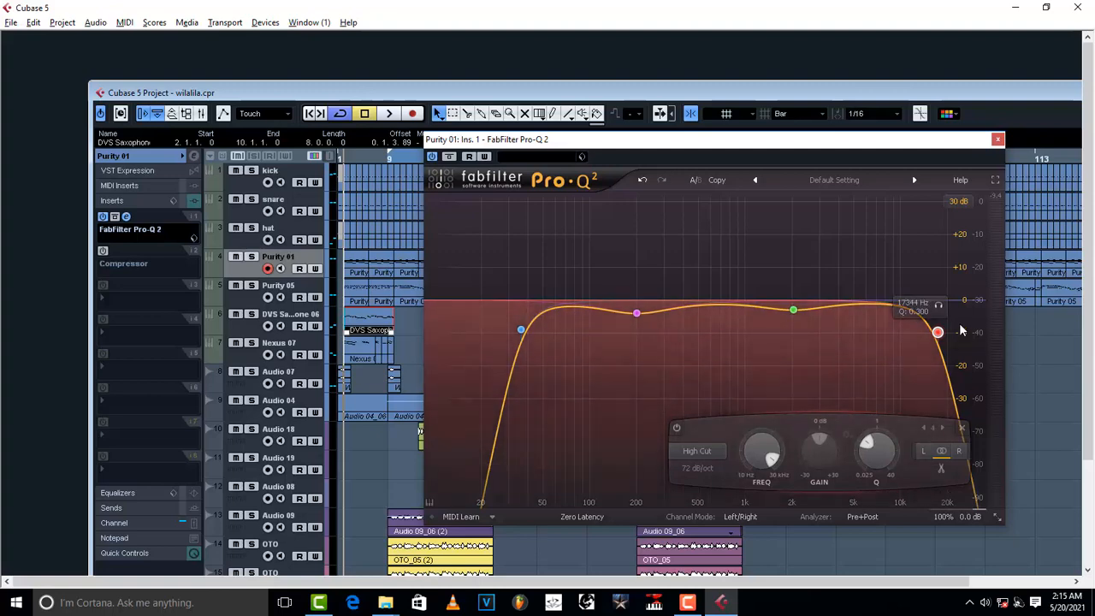
During playback, move the High Cut to about 4.2 kHz with Q 0.836, and set the 2 kHz band to about -2.3 dB.
key(space)
drag(937, 333, 840, 333)
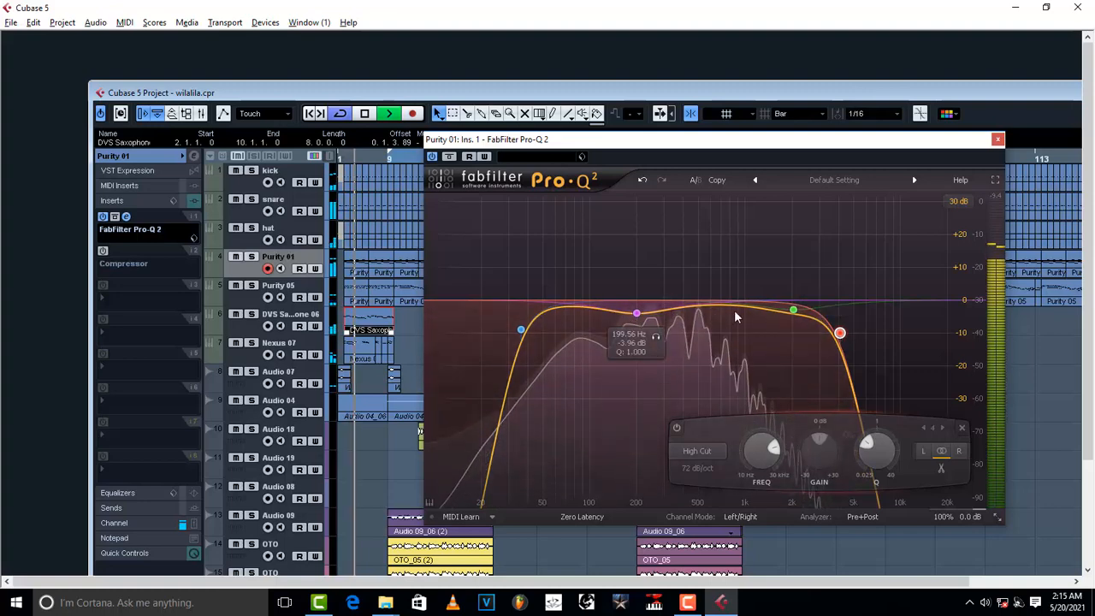
drag(840, 333, 841, 306)
click(793, 309)
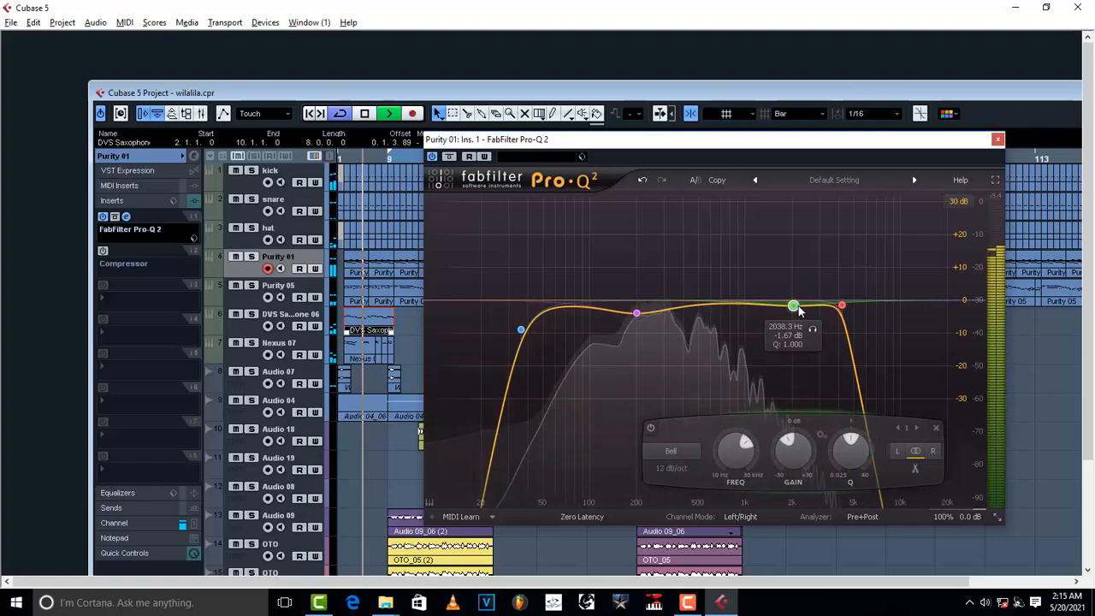
Shift the Low Cut to about 35 Hz and set the 200 Hz Bell band to about -2.9 dB.
click(521, 330)
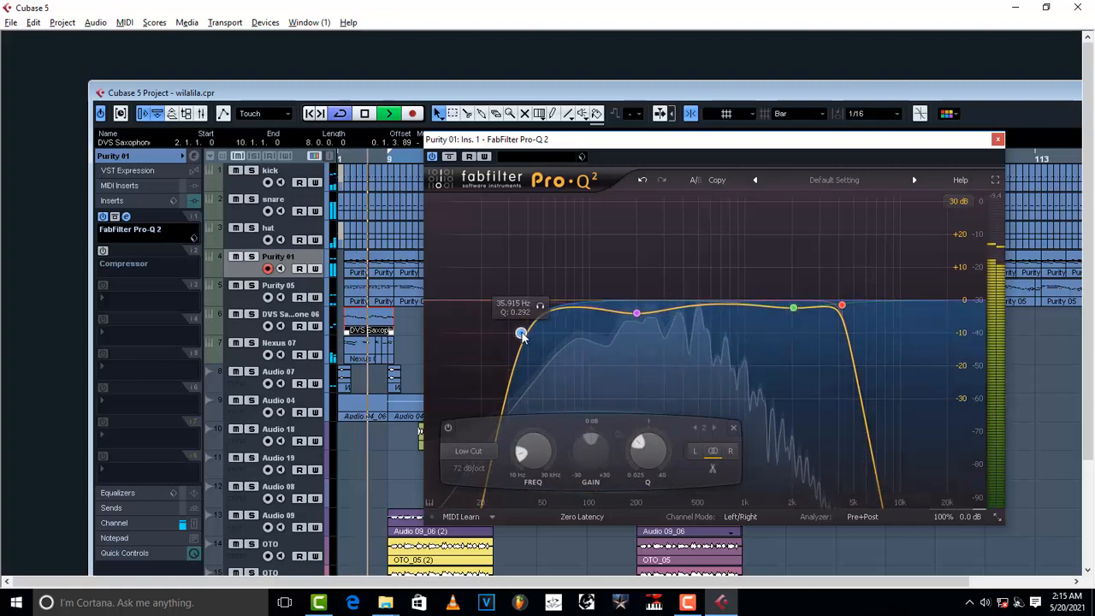
drag(521, 333, 518, 335)
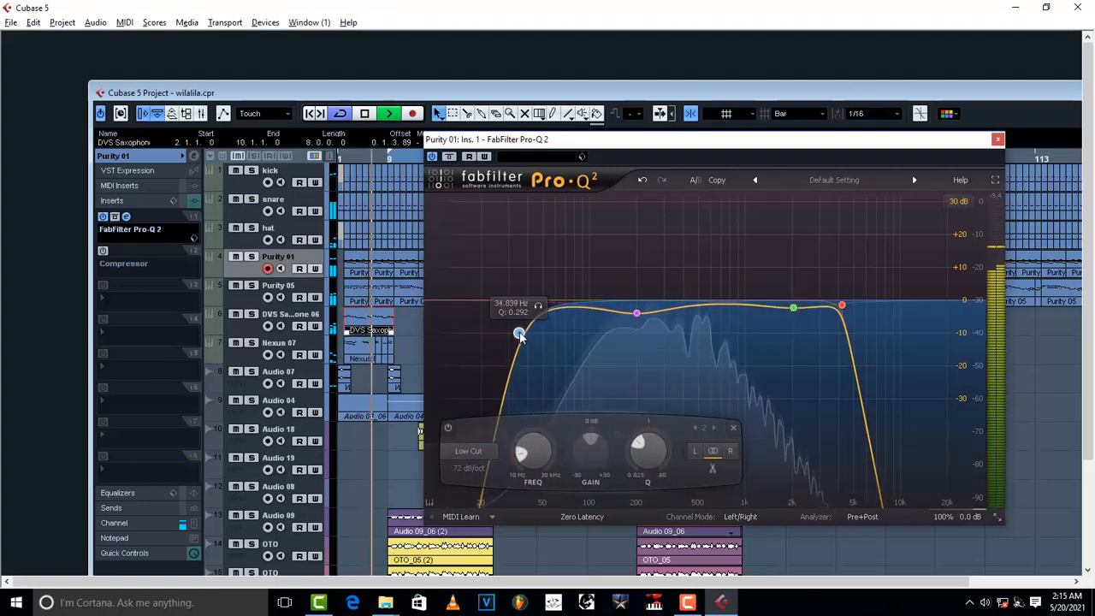
drag(637, 314, 641, 309)
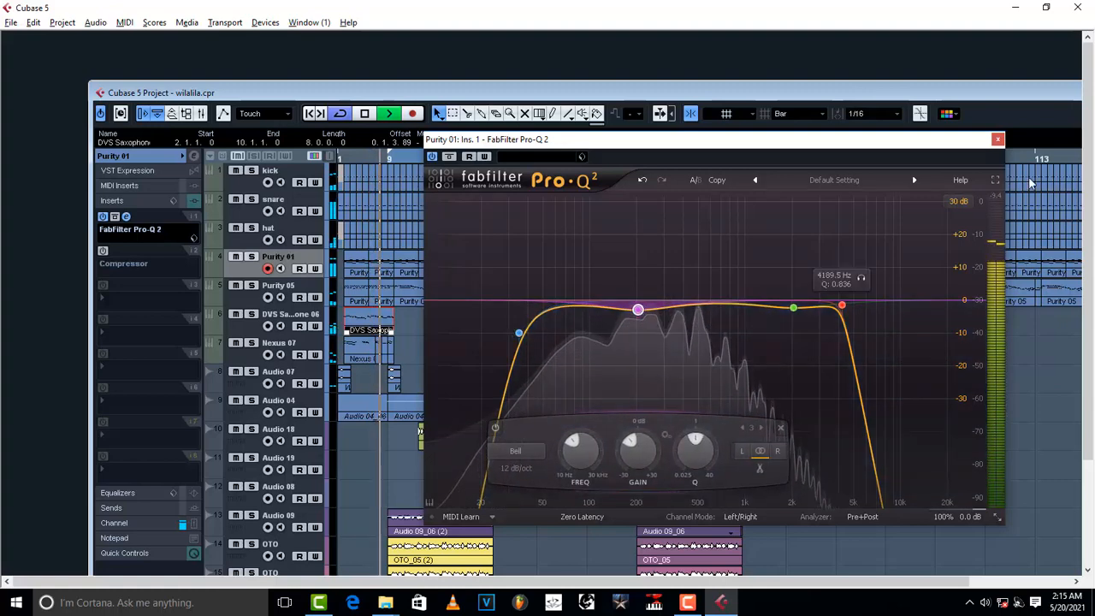
Close Pro-Q 2, maximize the project window, and switch on the Purity 01 Compressor insert with its settings open.
click(997, 139)
double_click(660, 93)
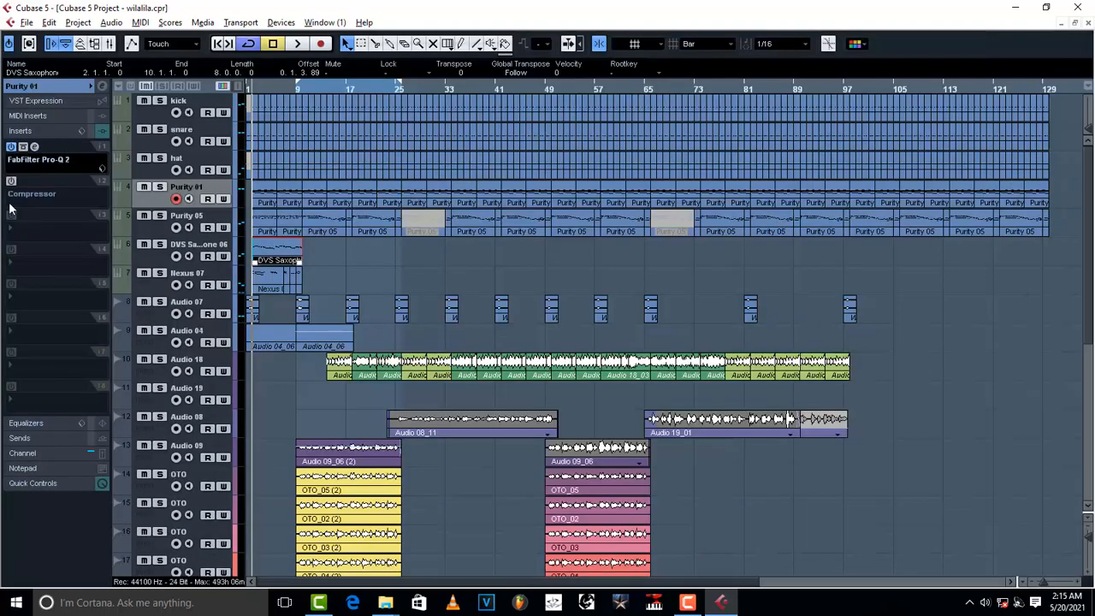
click(12, 182)
click(35, 181)
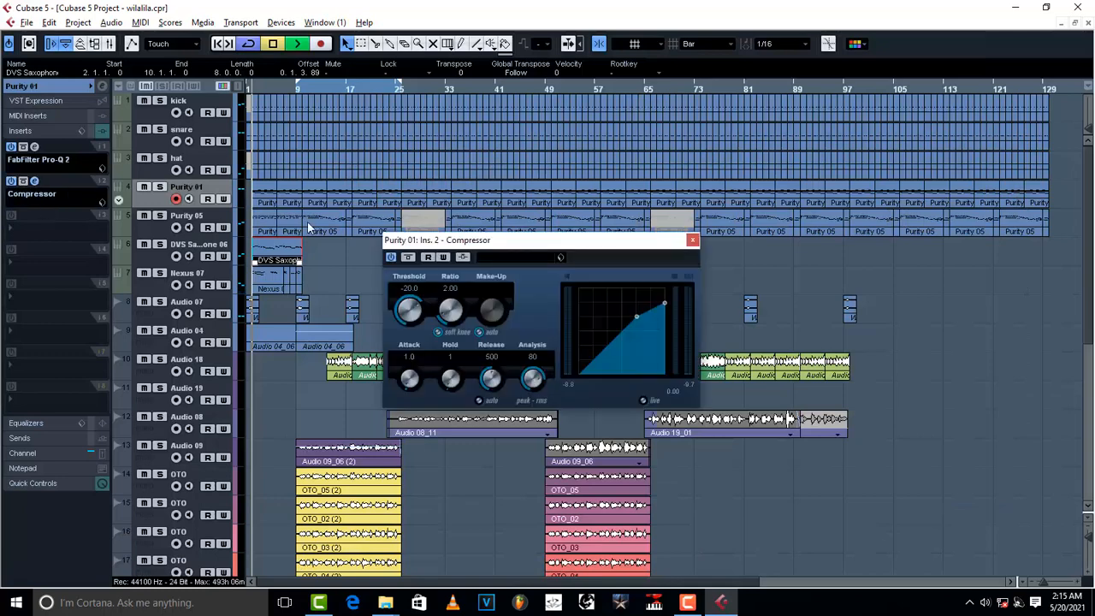
Lower the Compressor threshold to about -27.5 dB while the mix plays, and close its settings.
key(space)
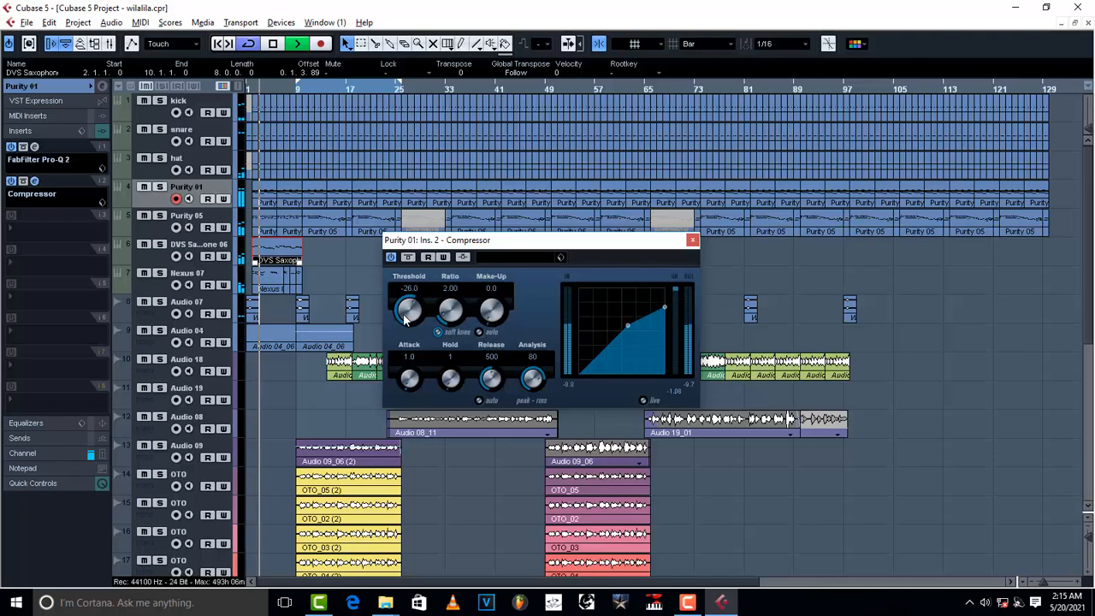
drag(409, 309, 405, 321)
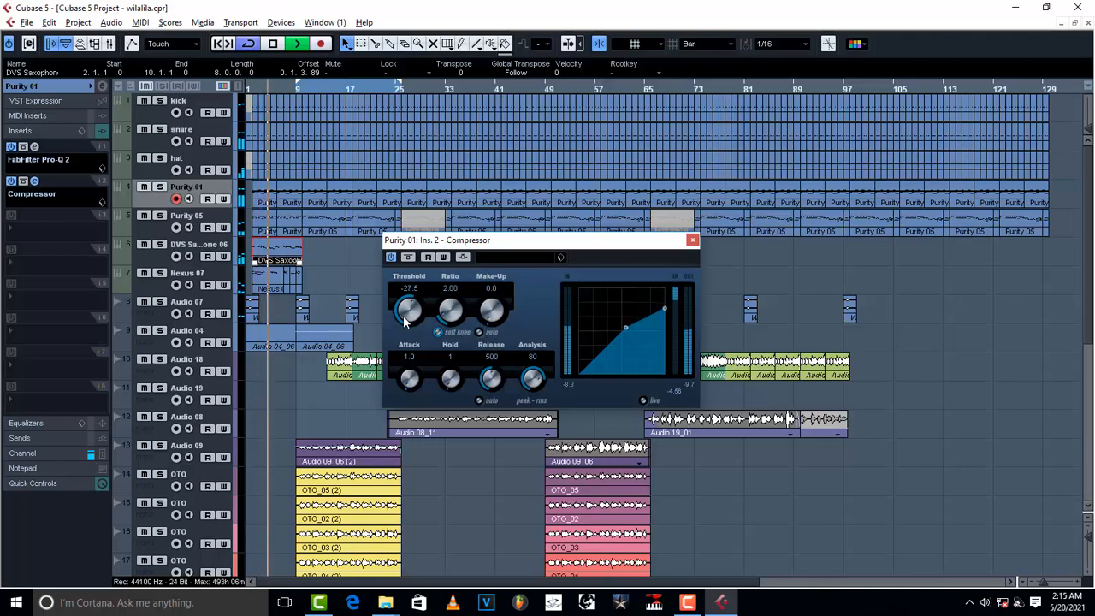
click(692, 241)
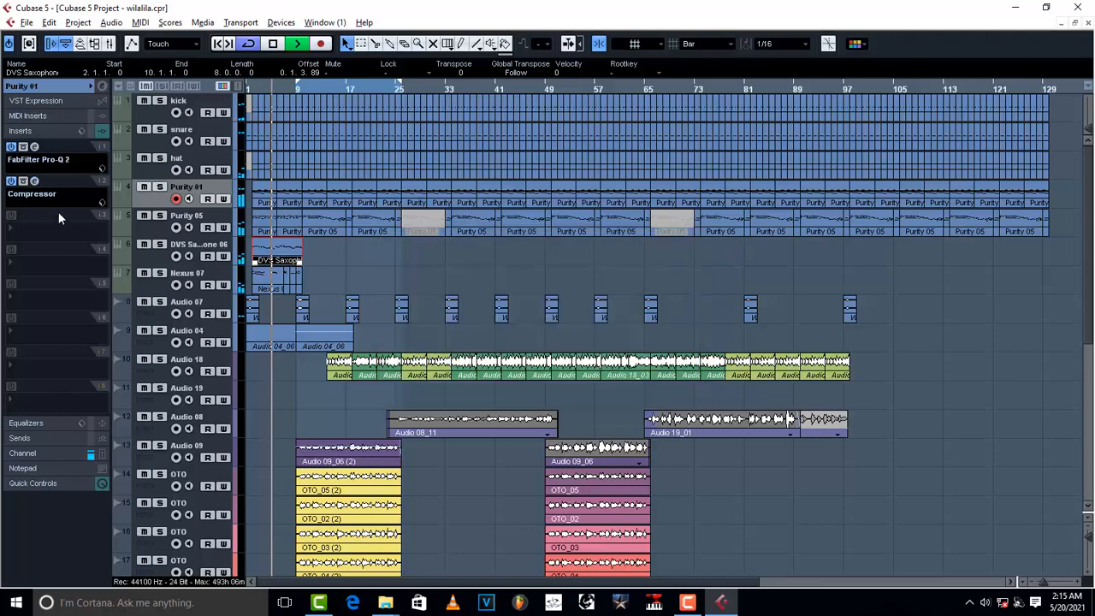
Reopen Pro-Q 2 on Purity 01, sharpen the Low Cut's corner by raising its Q, and reduce the 200 Hz band's cut.
click(34, 146)
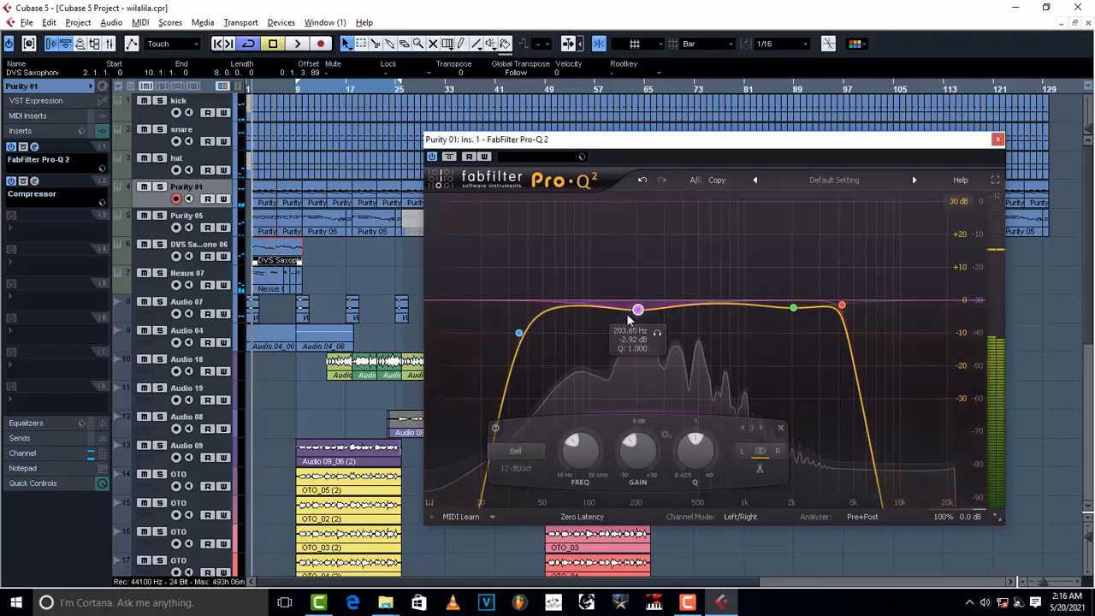
drag(520, 332, 519, 316)
drag(641, 310, 641, 305)
Listen to the equalized pad in the mix and examine the High Cut band's frequency and Q.
key(space)
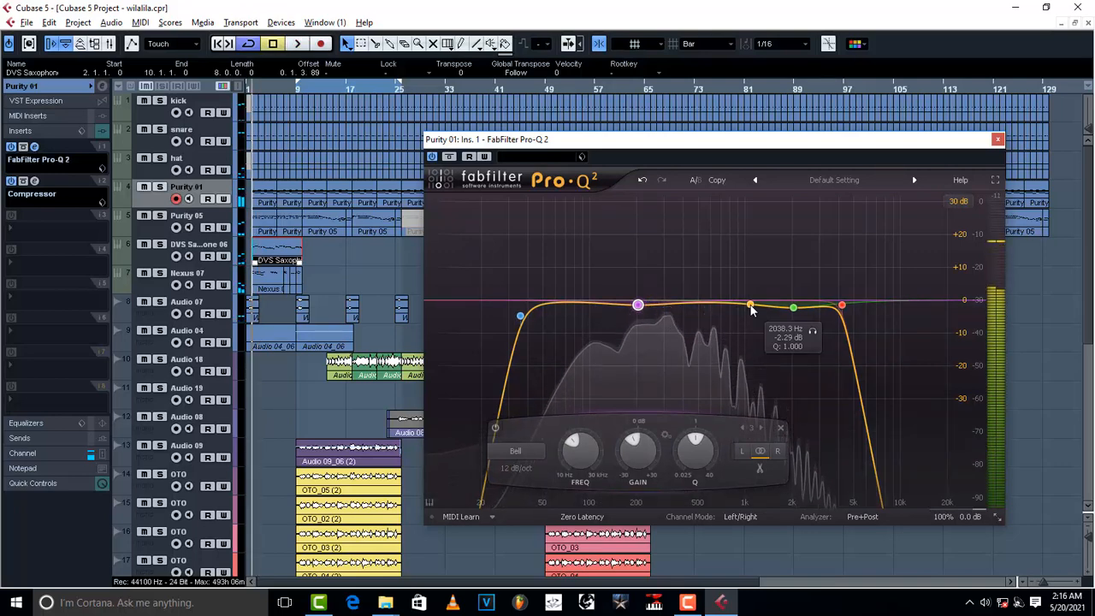
key(space)
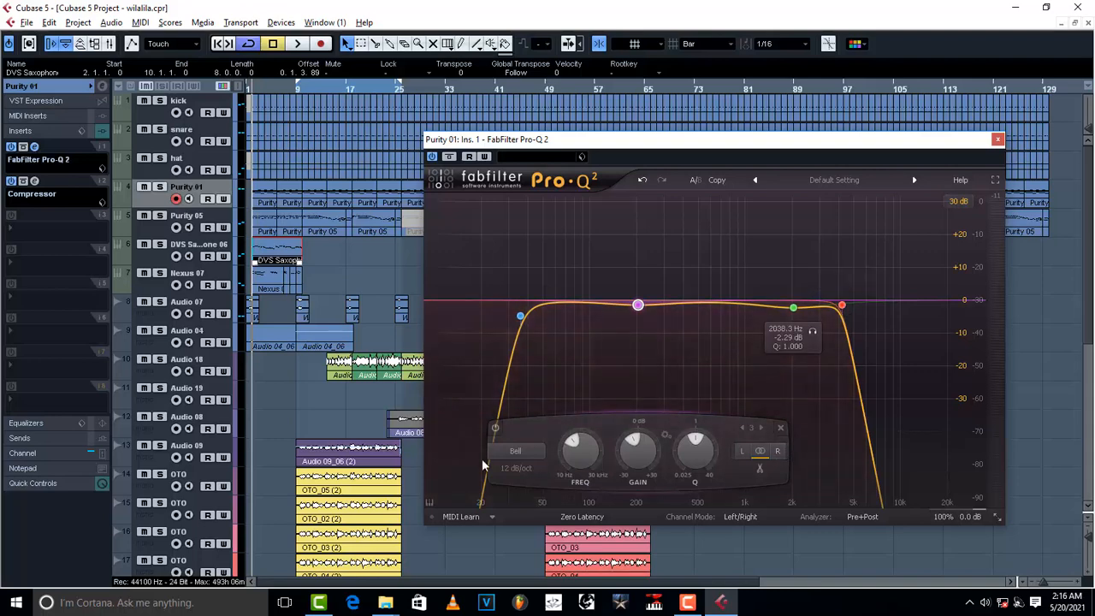
click(843, 307)
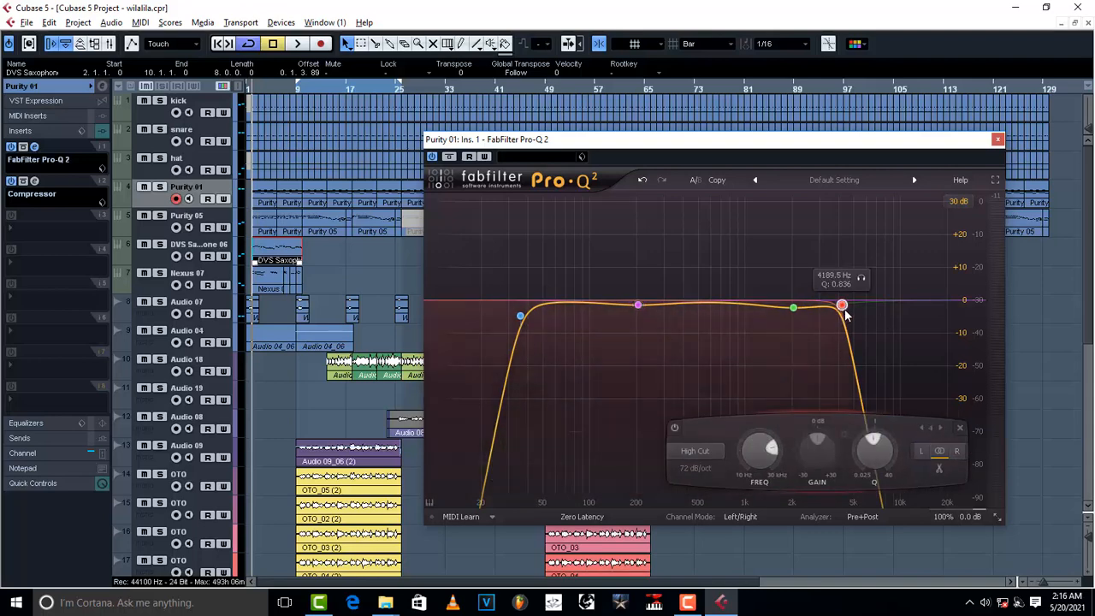